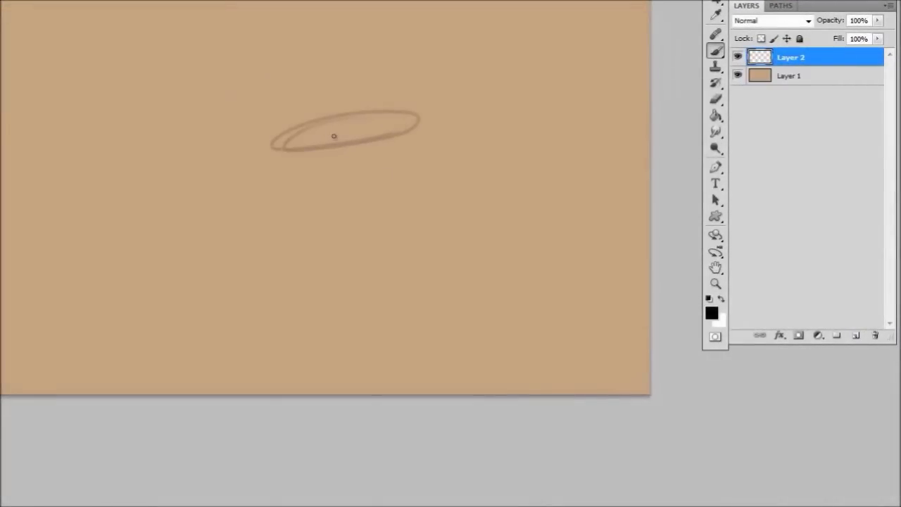
# Erase the faint old ellipse and brush the cylinder's top rim ellipse
pyautogui.press('e')
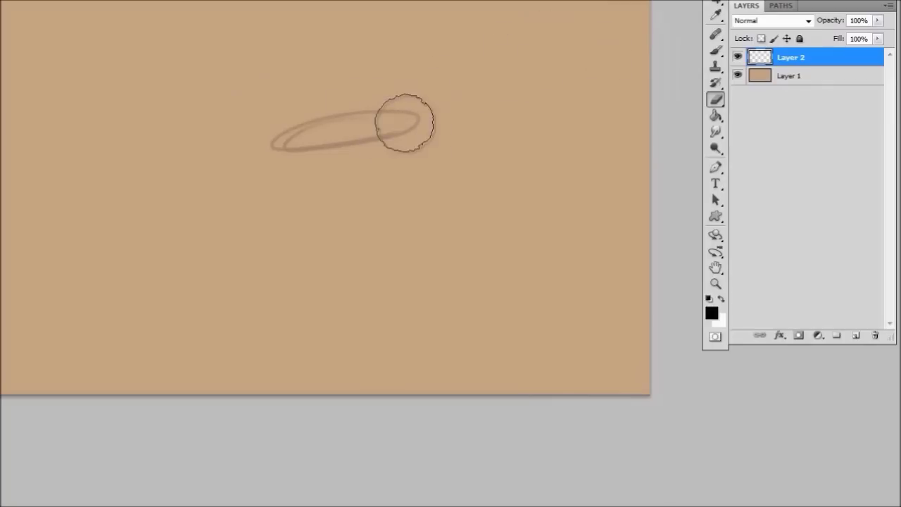
pyautogui.moveTo(402, 120)
pyautogui.mouseDown()
pyautogui.moveTo(257, 148)
pyautogui.moveTo(402, 117)
pyautogui.moveTo(416, 131)
pyautogui.mouseUp()
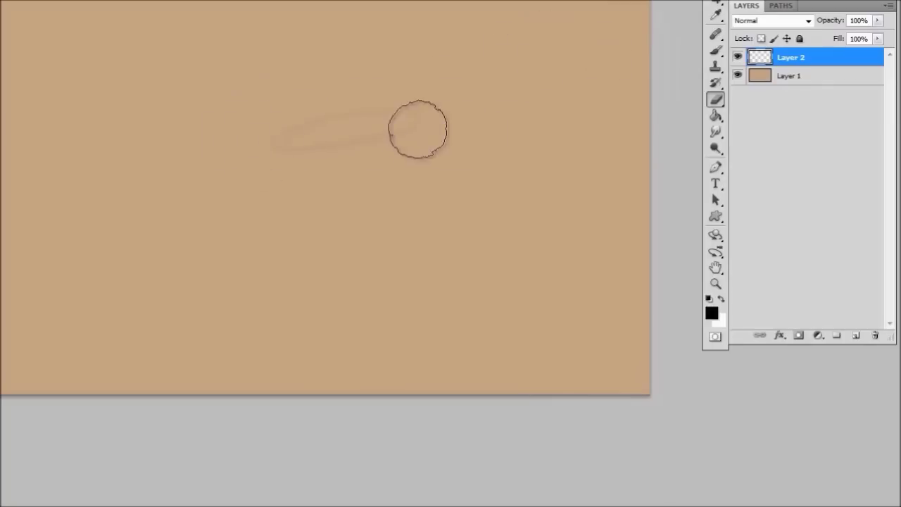
pyautogui.press('b')
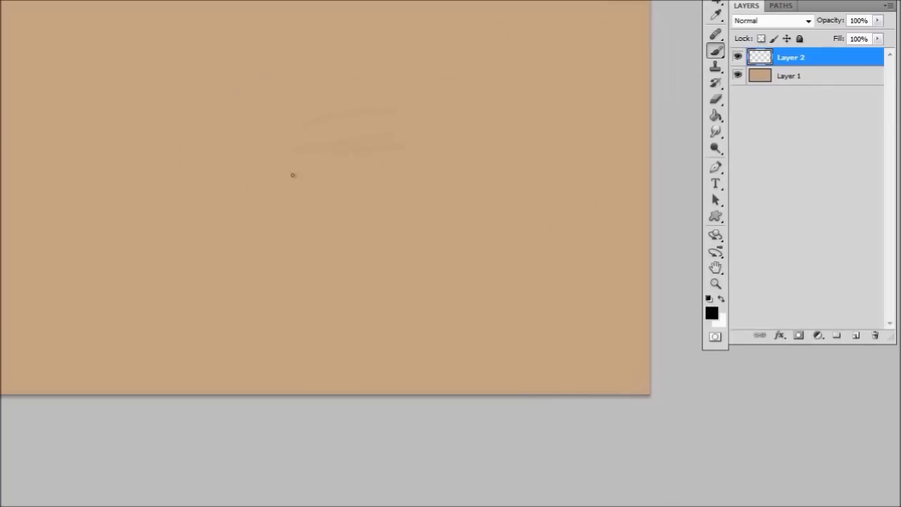
pyautogui.moveTo(445, 149)
pyautogui.mouseDown()
pyautogui.moveTo(300, 153)
pyautogui.moveTo(433, 154)
pyautogui.moveTo(457, 169)
pyautogui.mouseUp()
pyautogui.moveTo(300, 156)
pyautogui.mouseDown()
pyautogui.moveTo(458, 150)
pyautogui.moveTo(458, 281)
pyautogui.mouseUp()
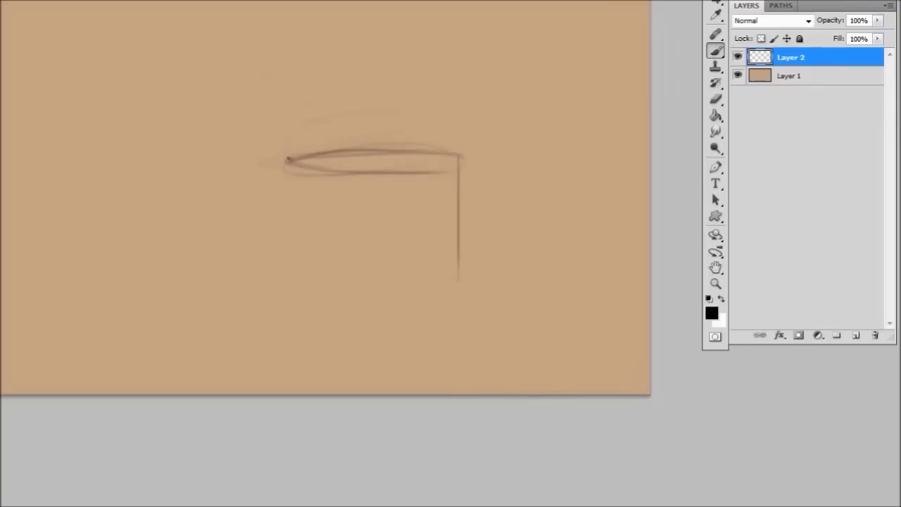
# Draw both vertical sides and the bottom ellipse, undoing a stray lower-left curve
pyautogui.moveTo(287, 161); pyautogui.dragTo(287, 306)
pyautogui.moveTo(356, 322); pyautogui.dragTo(452, 314)
pyautogui.moveTo(460, 155); pyautogui.dragTo(455, 314)
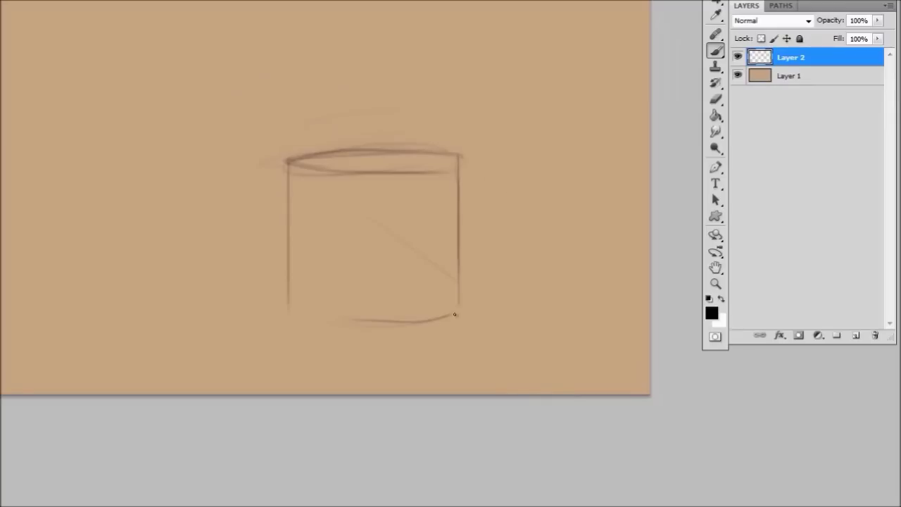
pyautogui.moveTo(290, 307); pyautogui.dragTo(359, 336)
pyautogui.hotkey('ctrl', 'z')
pyautogui.moveTo(430, 312)
pyautogui.mouseDown()
pyautogui.moveTo(288, 314)
pyautogui.moveTo(431, 311)
pyautogui.mouseUp()
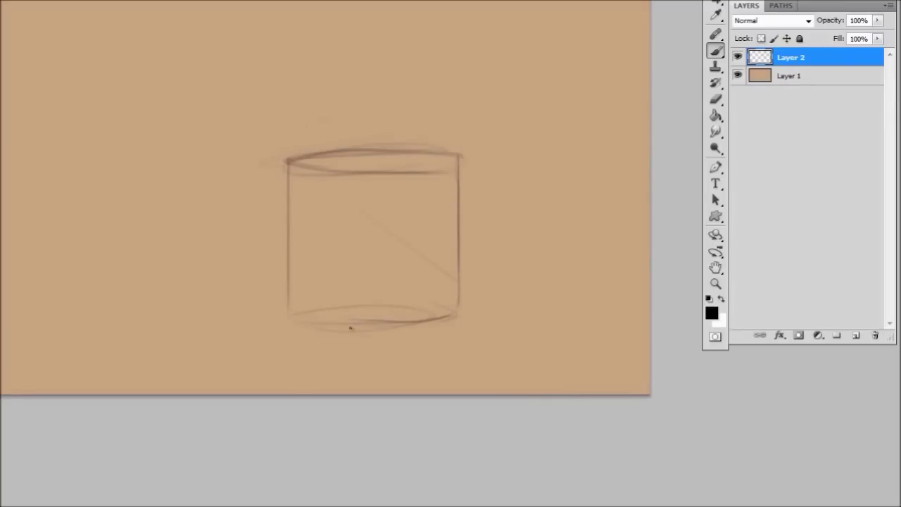
pyautogui.moveTo(351, 328); pyautogui.dragTo(316, 316)
pyautogui.moveTo(423, 308)
pyautogui.mouseDown()
pyautogui.moveTo(345, 329)
pyautogui.moveTo(323, 305)
pyautogui.mouseUp()
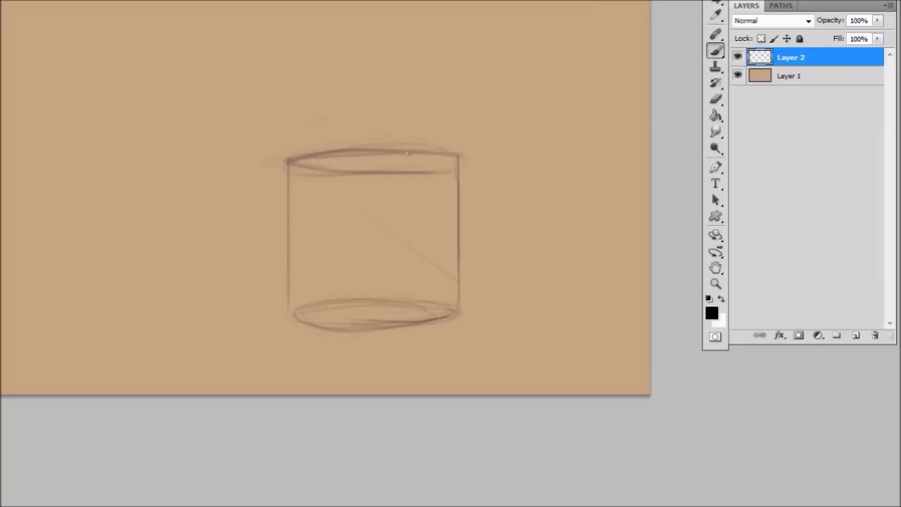
pyautogui.moveTo(429, 169)
pyautogui.mouseDown()
pyautogui.moveTo(362, 171)
pyautogui.moveTo(404, 166)
pyautogui.mouseUp()
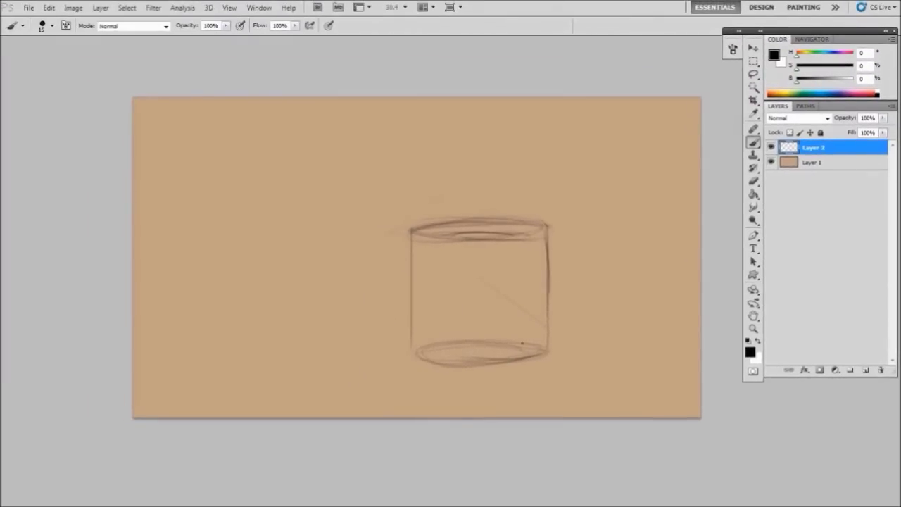
# Darken both cylinder sides and the base's lower-right edge, undoing a stray stroke
pyautogui.moveTo(547, 251); pyautogui.dragTo(547, 331)
pyautogui.moveTo(410, 232); pyautogui.dragTo(410, 349)
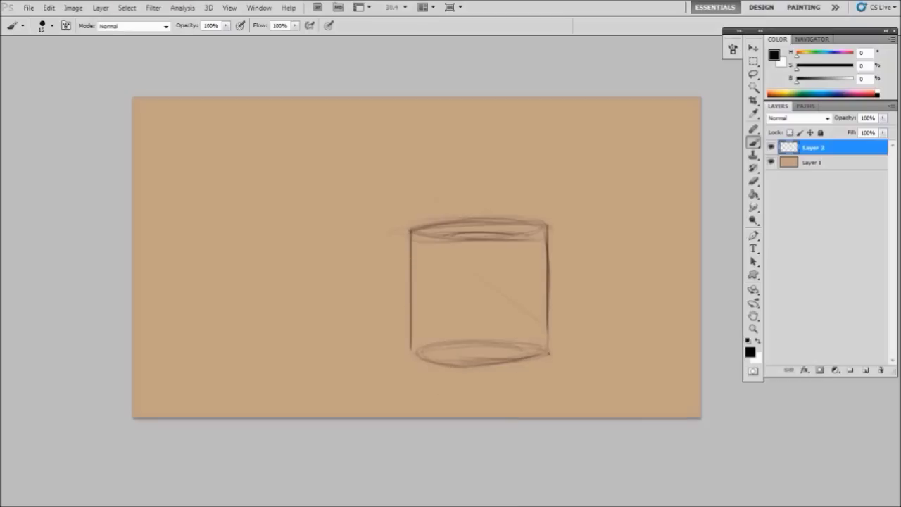
pyautogui.hotkey('ctrl', 'z')
pyautogui.moveTo(473, 366); pyautogui.dragTo(536, 359)
# Darken the top rim's upper edge and its right part
pyautogui.moveTo(419, 224); pyautogui.dragTo(475, 220)
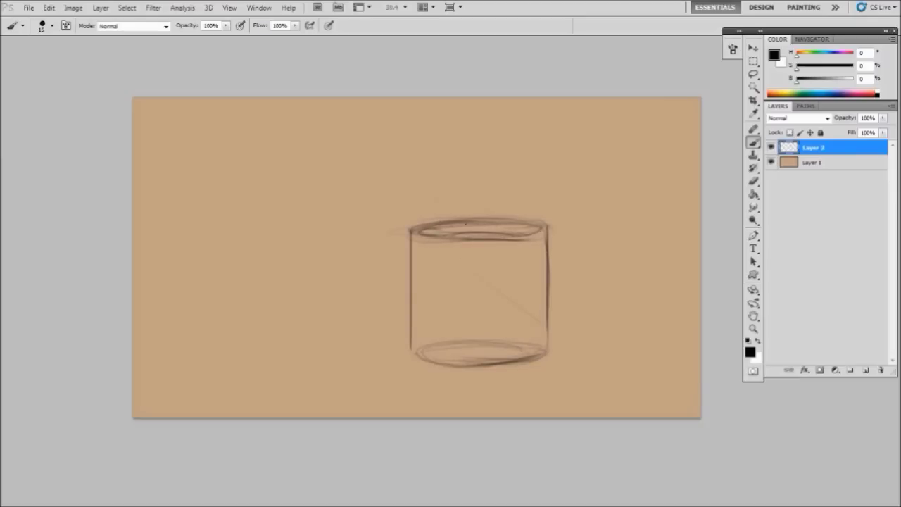
pyautogui.moveTo(464, 223); pyautogui.dragTo(523, 223)
pyautogui.moveTo(578, 221); pyautogui.dragTo(570, 219)
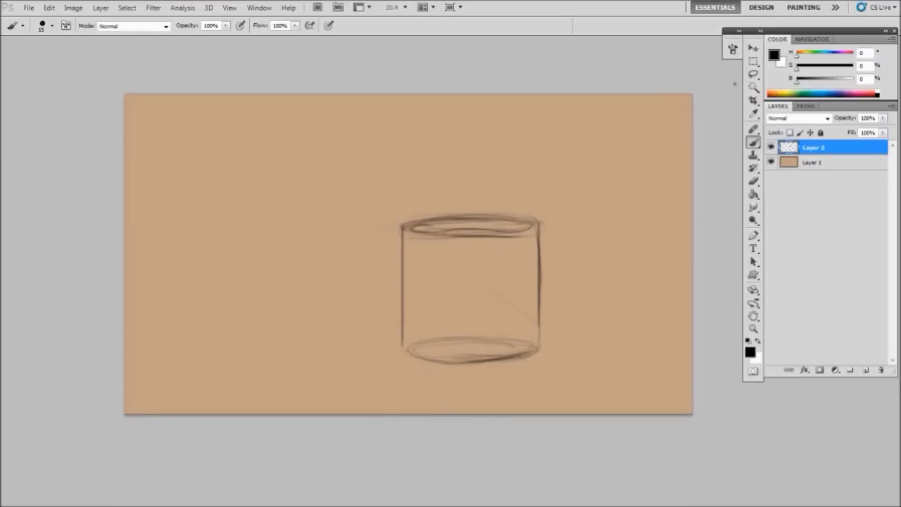
pyautogui.moveTo(753, 61); pyautogui.dragTo(781, 74)
# Select the top rim with an elliptical marquee and add a new empty layer
pyautogui.click(781, 72)
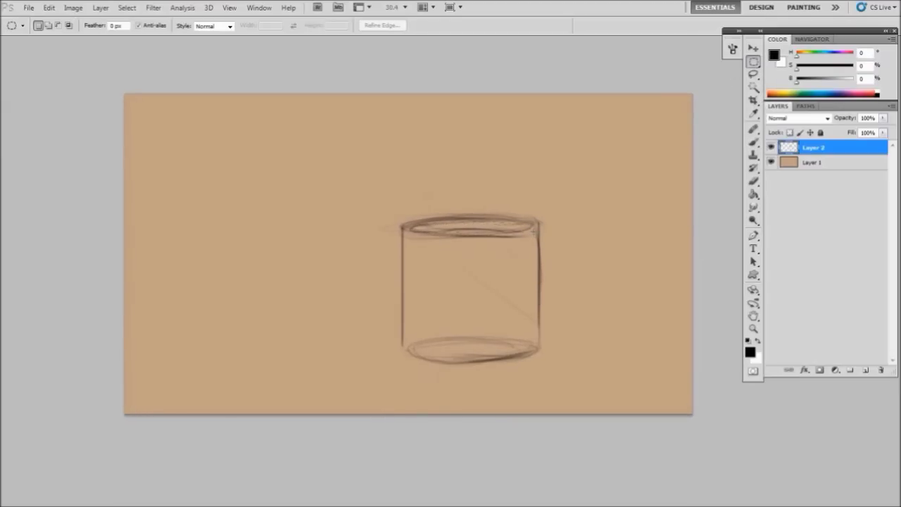
pyautogui.moveTo(407, 221); pyautogui.dragTo(535, 235)
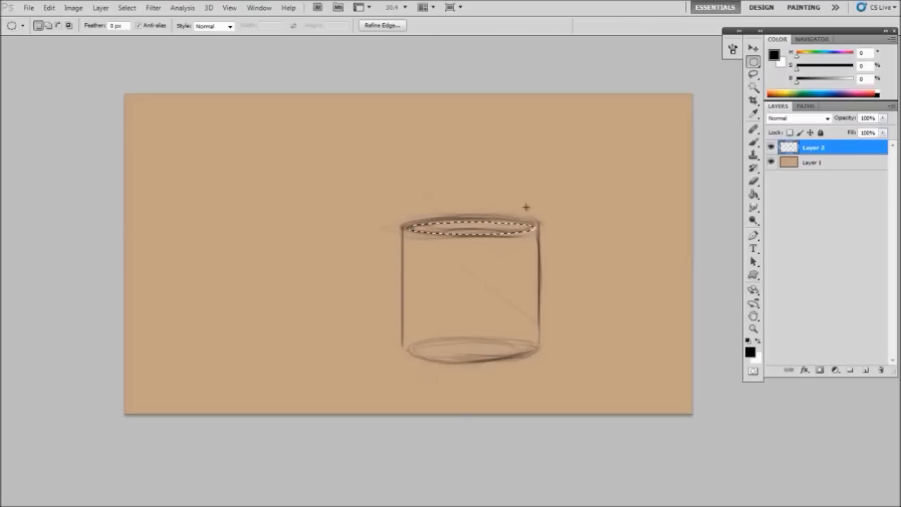
pyautogui.click(869, 371)
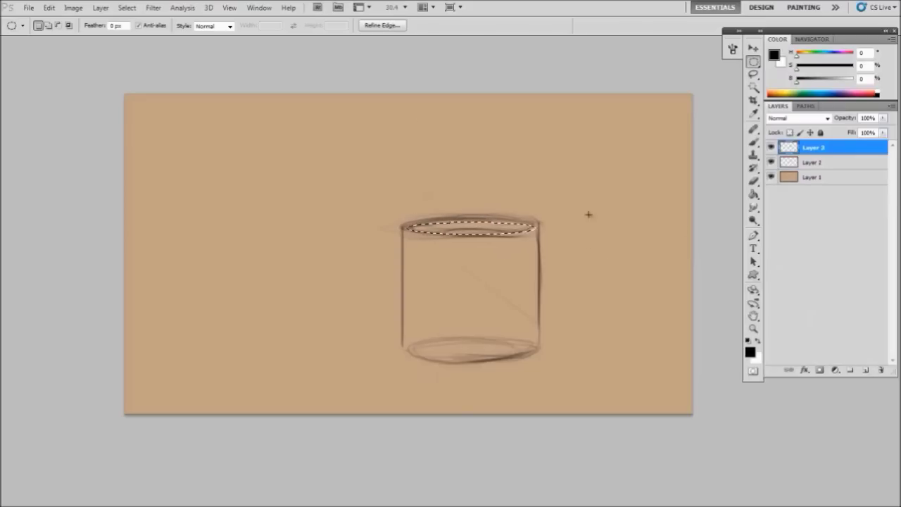
pyautogui.press('b')
pyautogui.rightClick(465, 168)
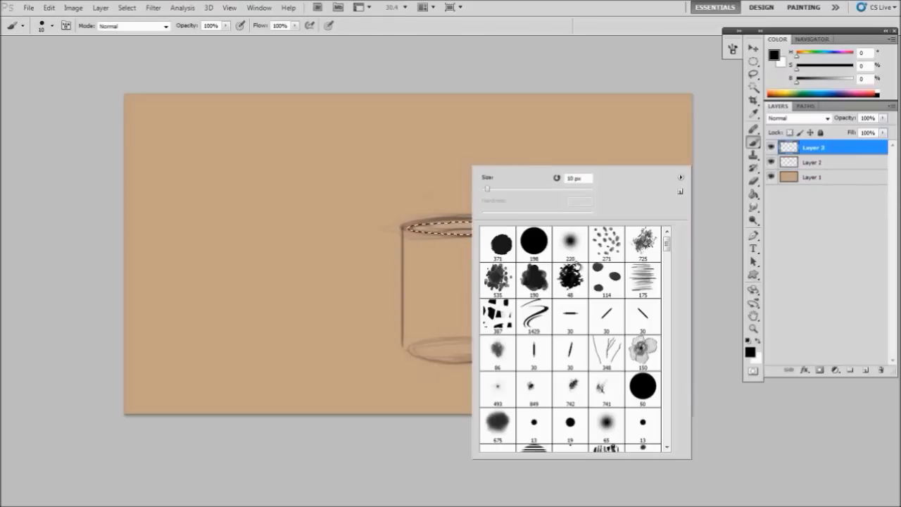
pyautogui.click(712, 128)
pyautogui.rightClick(461, 184)
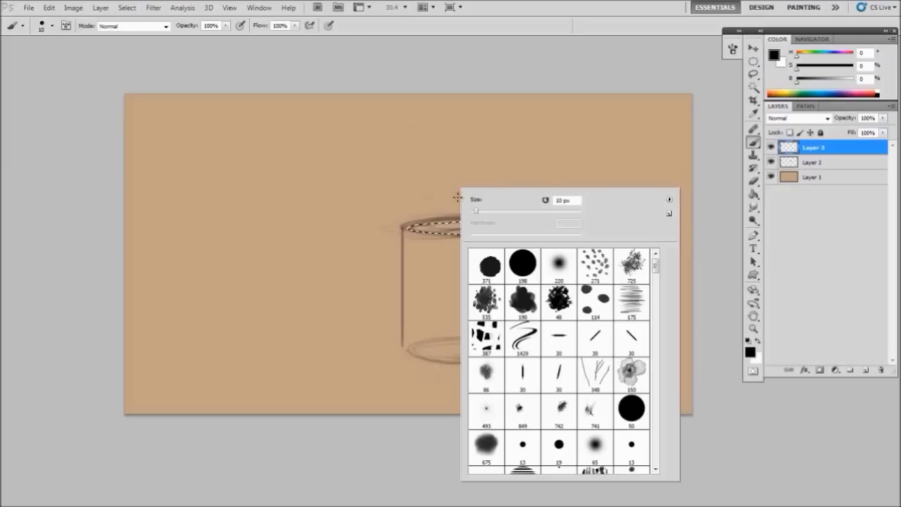
pyautogui.press('m')
# Stroke the rim selection with a 3 px dark outline, then deselect
pyautogui.rightClick(510, 214)
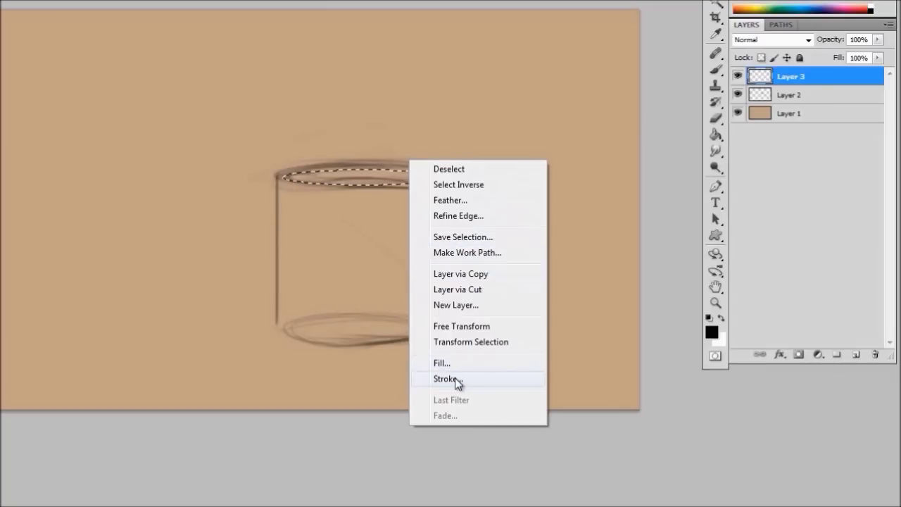
pyautogui.click(456, 379)
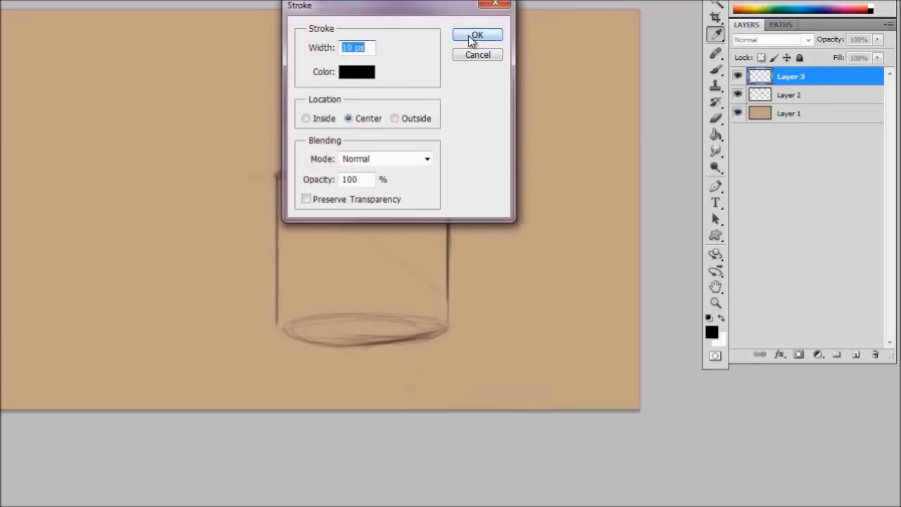
pyautogui.click(473, 36)
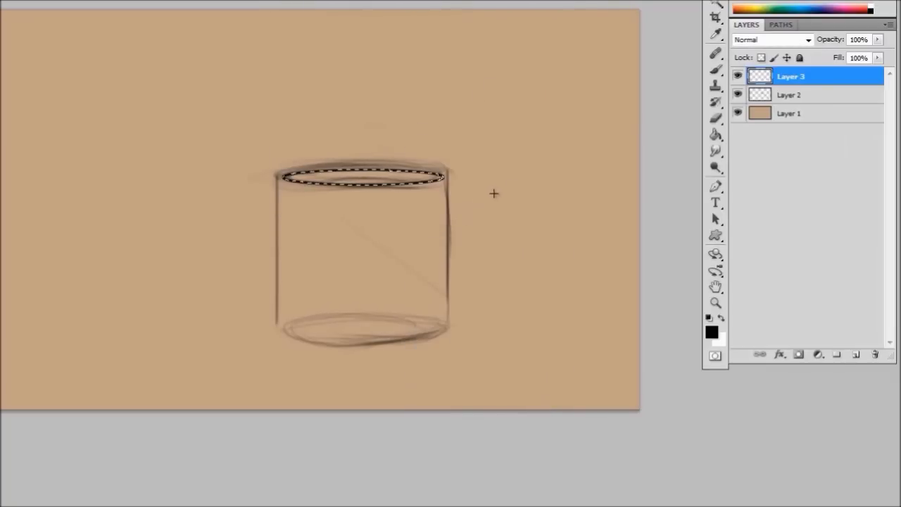
pyautogui.rightClick(469, 139)
pyautogui.click(499, 357)
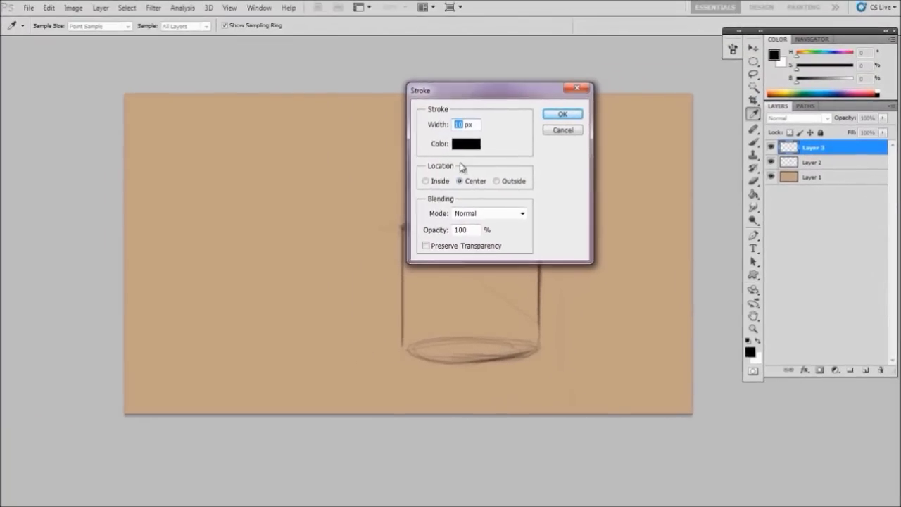
pyautogui.write('3')
pyautogui.click(563, 118)
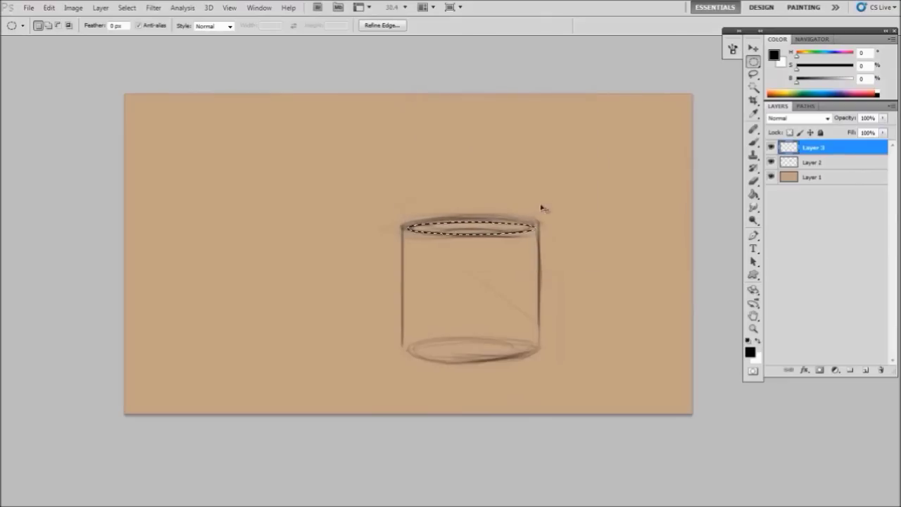
pyautogui.hotkey('ctrl', 'd')
pyautogui.press('b')
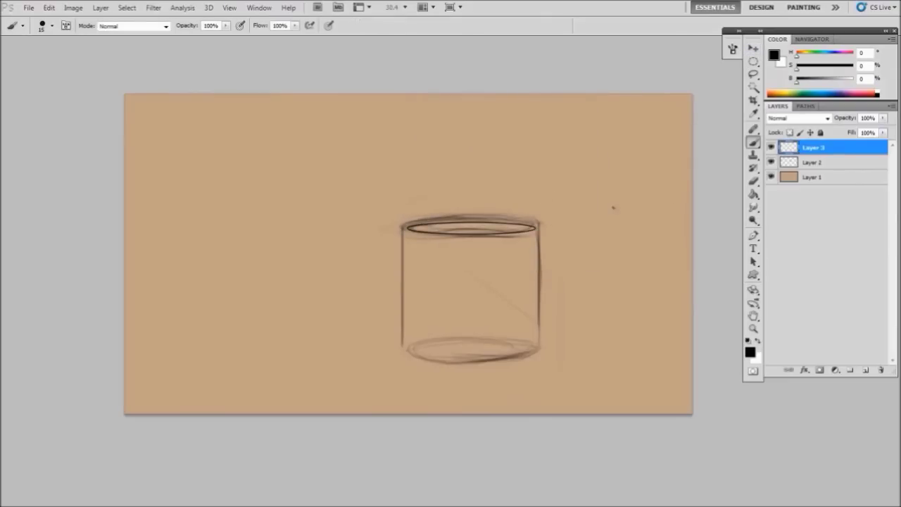
# Duplicate the rim ellipse and move the copy back over the rim, toggling snapping
pyautogui.click(753, 48)
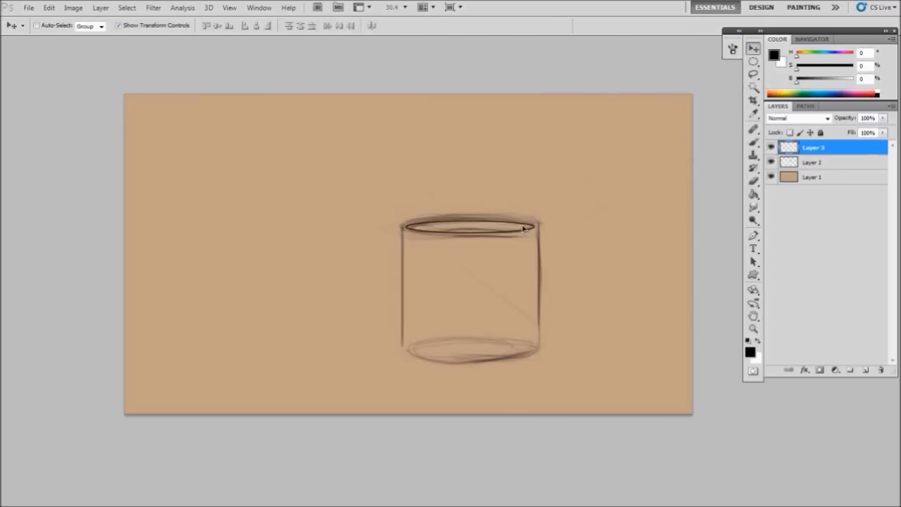
pyautogui.moveTo(527, 229)
pyautogui.mouseDown()
pyautogui.moveTo(504, 226)
pyautogui.moveTo(504, 216)
pyautogui.mouseUp()
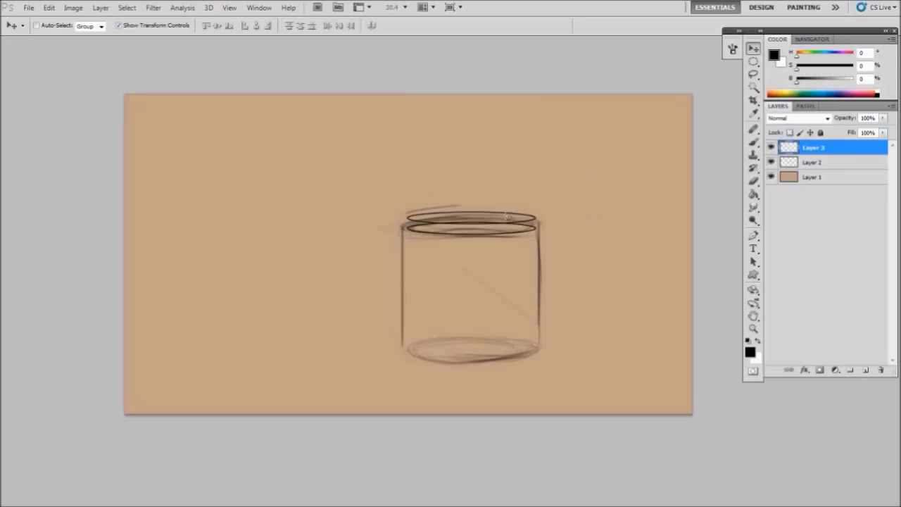
pyautogui.click(229, 8)
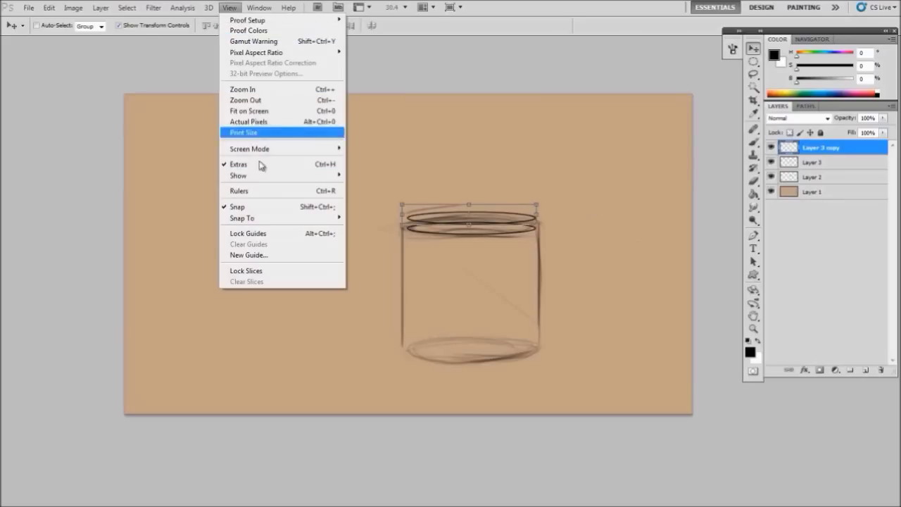
pyautogui.click(252, 204)
pyautogui.moveTo(512, 220); pyautogui.dragTo(522, 231)
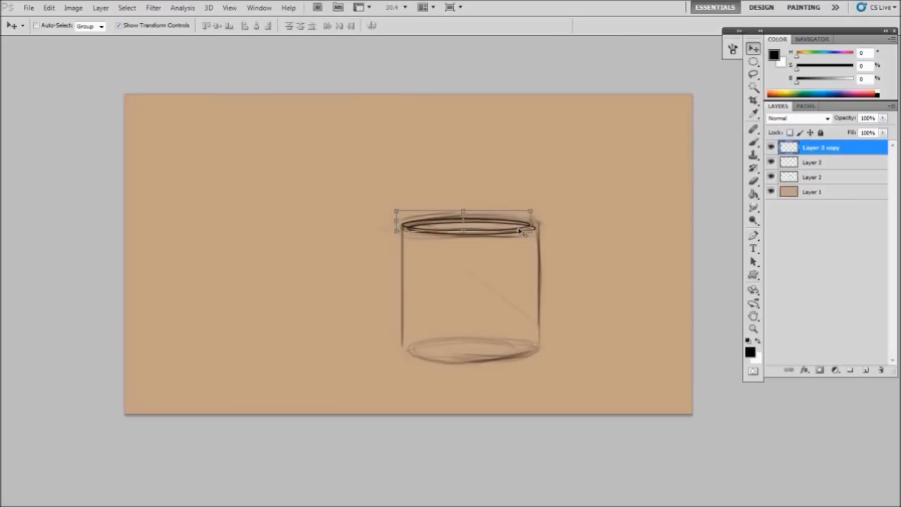
# Scale the ellipse copy to about 119% and stretch it taller around the rim
pyautogui.hotkey('ctrl', 't')
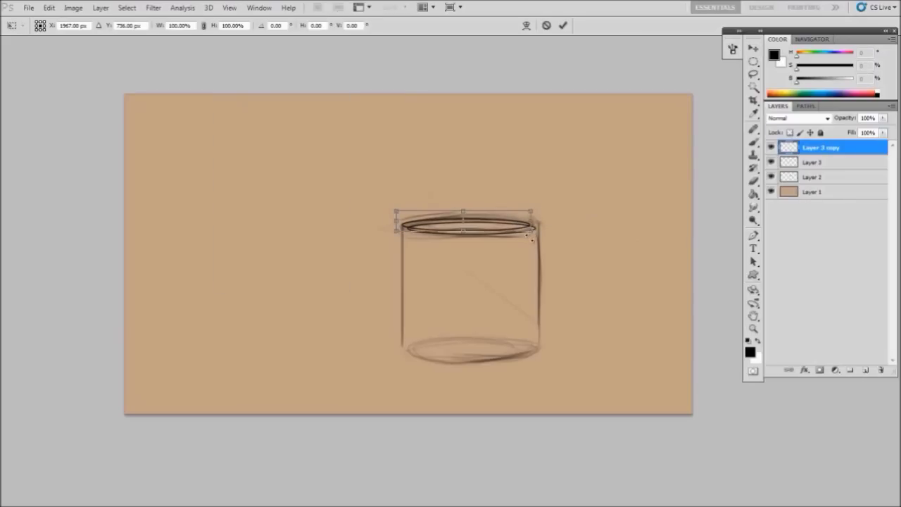
pyautogui.moveTo(533, 232)
pyautogui.mouseDown()
pyautogui.moveTo(556, 238)
pyautogui.moveTo(546, 230)
pyautogui.mouseUp()
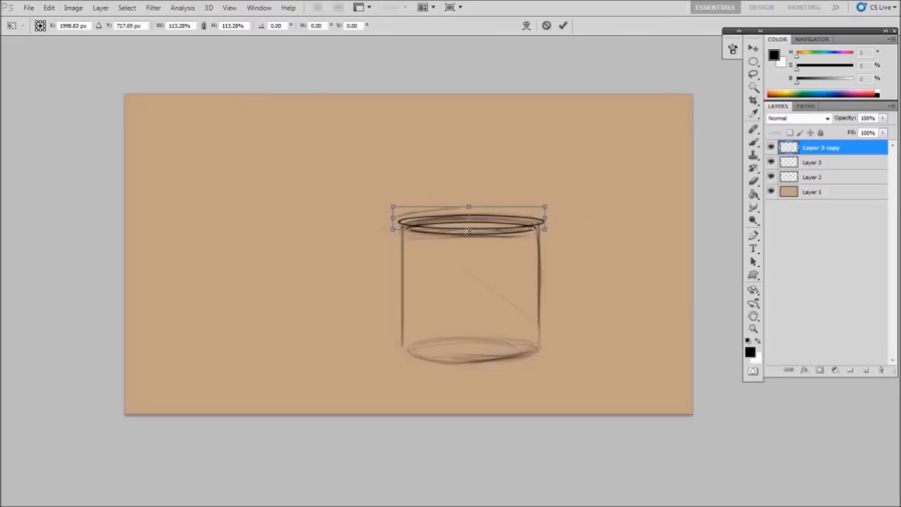
pyautogui.moveTo(467, 230)
pyautogui.mouseDown()
pyautogui.moveTo(478, 238)
pyautogui.moveTo(468, 240)
pyautogui.moveTo(494, 224)
pyautogui.mouseUp()
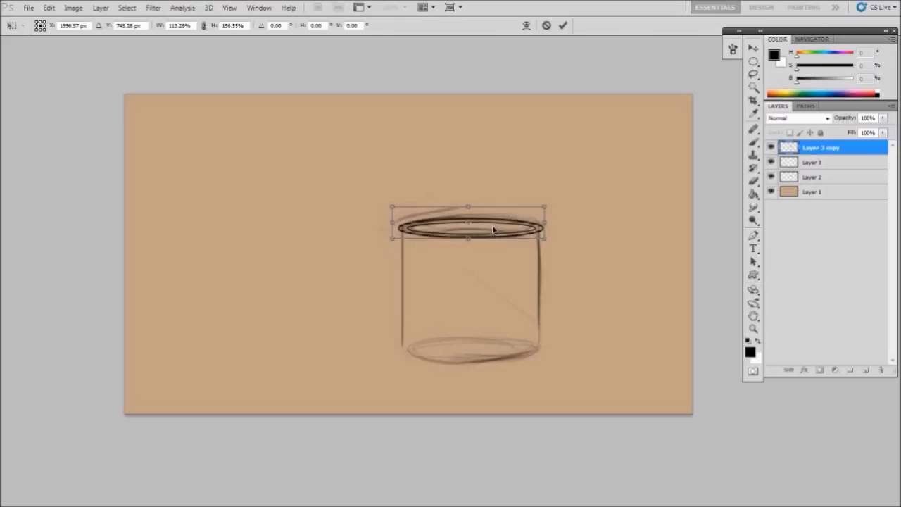
pyautogui.click(565, 26)
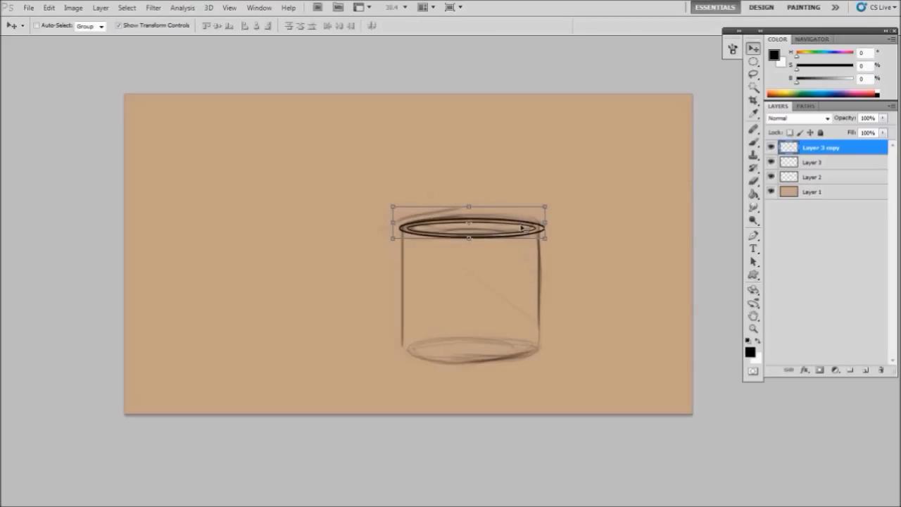
# Duplicate the top ellipse, move it to the base, and stretch and narrow it there
pyautogui.hotkey('ctrl', 'j')
pyautogui.moveTo(522, 228); pyautogui.dragTo(522, 345)
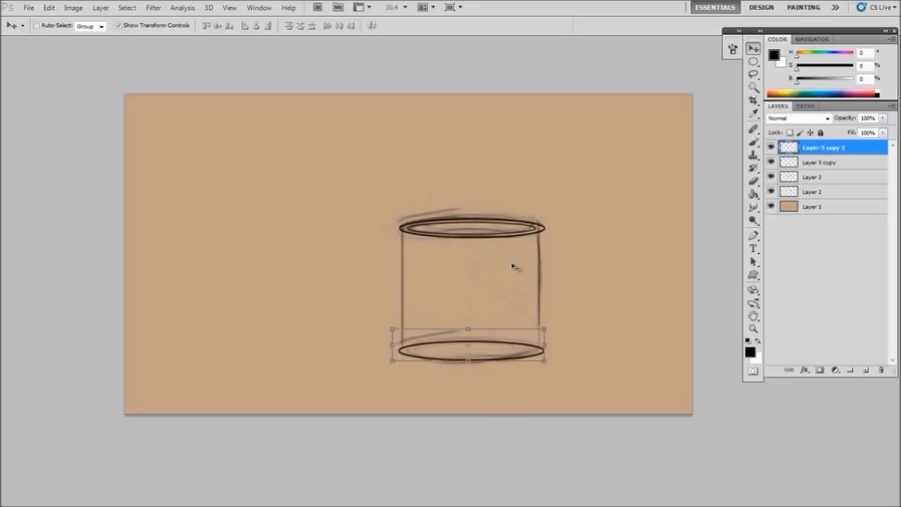
pyautogui.click(230, 7)
pyautogui.click(556, 69)
pyautogui.moveTo(468, 330); pyautogui.dragTo(468, 319)
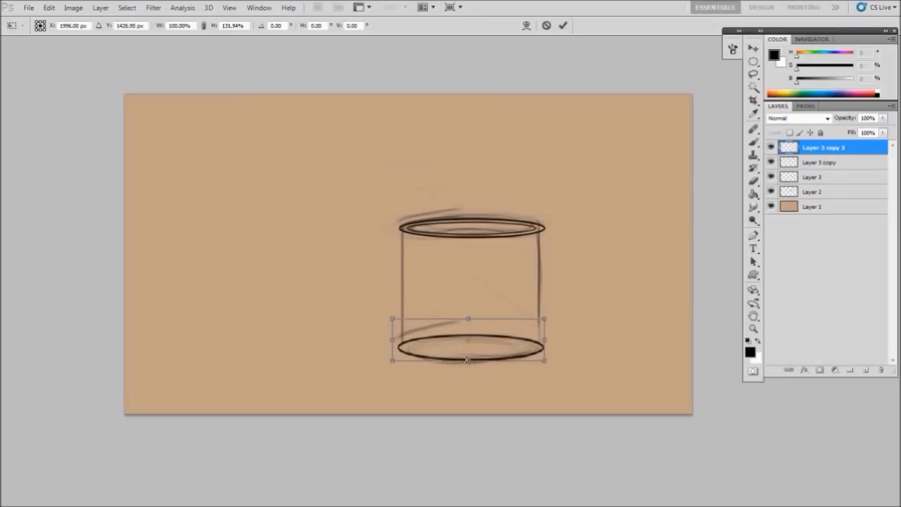
pyautogui.moveTo(468, 359); pyautogui.dragTo(468, 364)
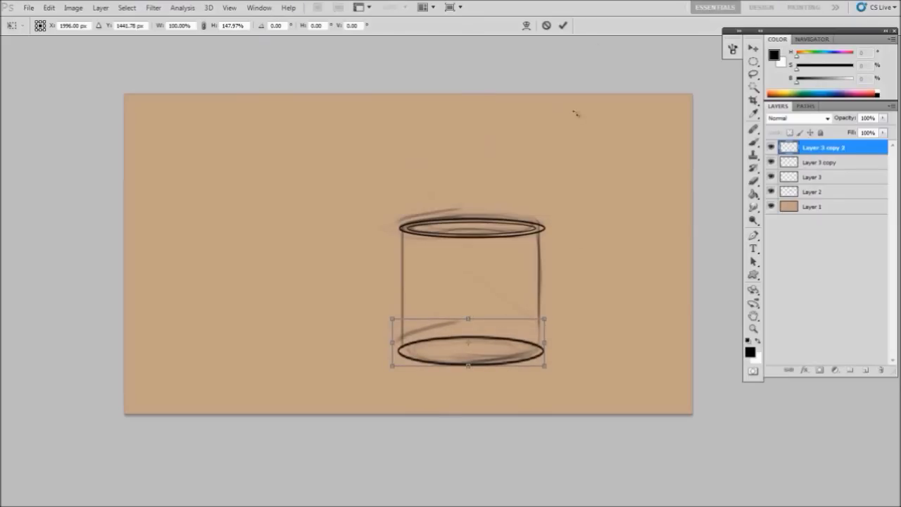
pyautogui.moveTo(547, 345); pyautogui.dragTo(542, 345)
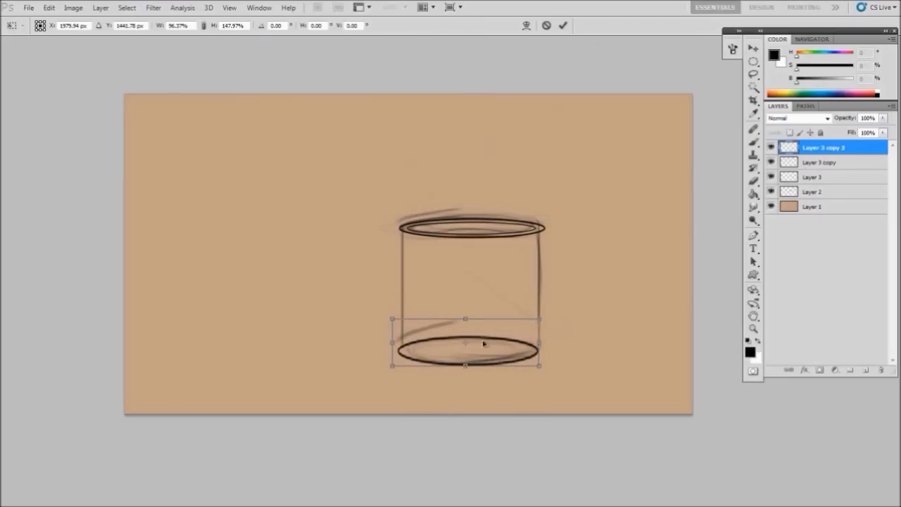
pyautogui.moveTo(483, 344); pyautogui.dragTo(491, 345)
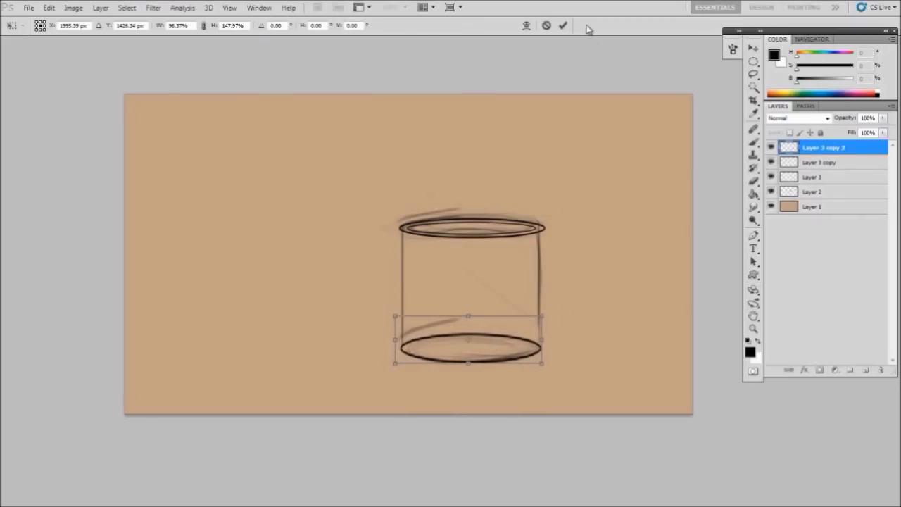
pyautogui.click(563, 25)
pyautogui.click(851, 163)
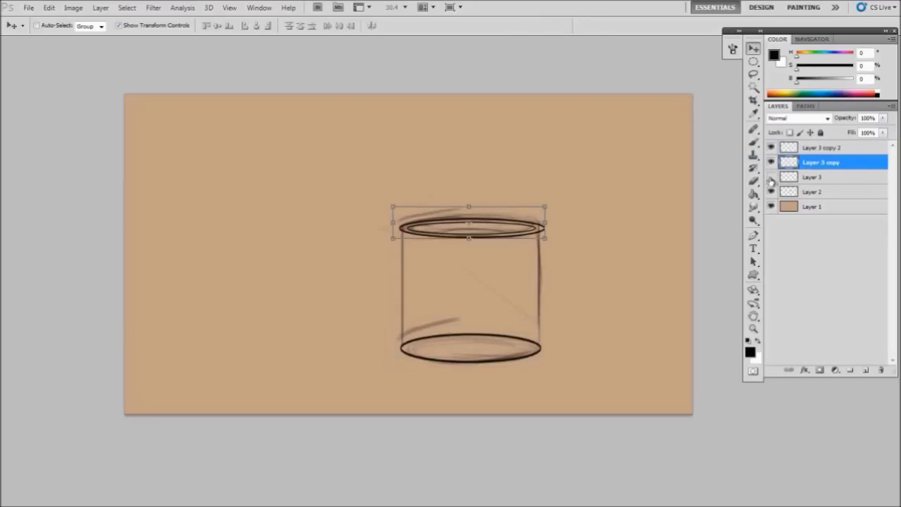
# Select both ellipse layers, narrow the top ellipse and make it slightly taller
pyautogui.keyDown('shift'); pyautogui.click(814, 178); pyautogui.keyUp('shift')
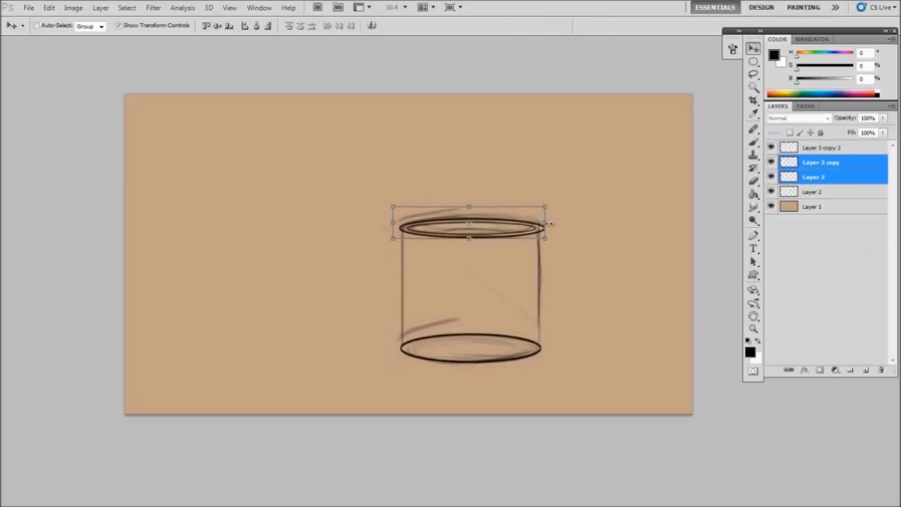
pyautogui.moveTo(548, 223); pyautogui.dragTo(543, 225)
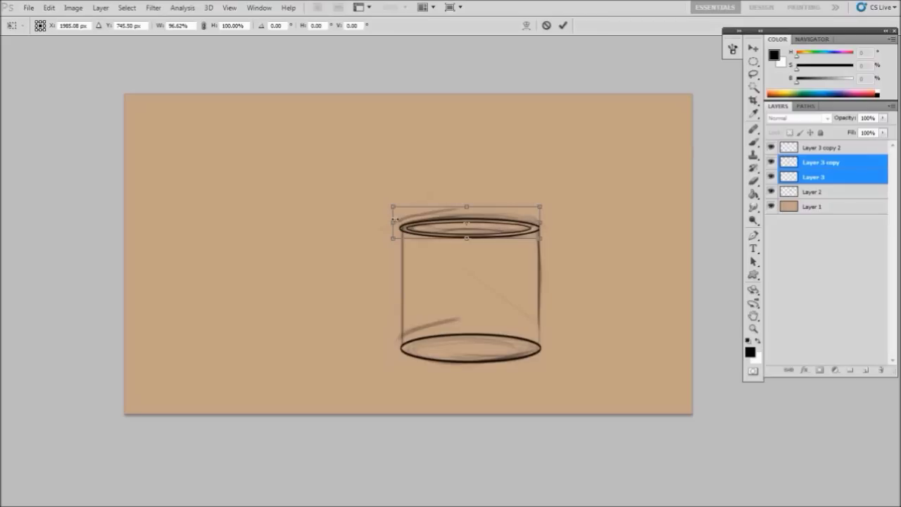
pyautogui.moveTo(394, 220); pyautogui.dragTo(398, 221)
pyautogui.moveTo(468, 239); pyautogui.dragTo(471, 247)
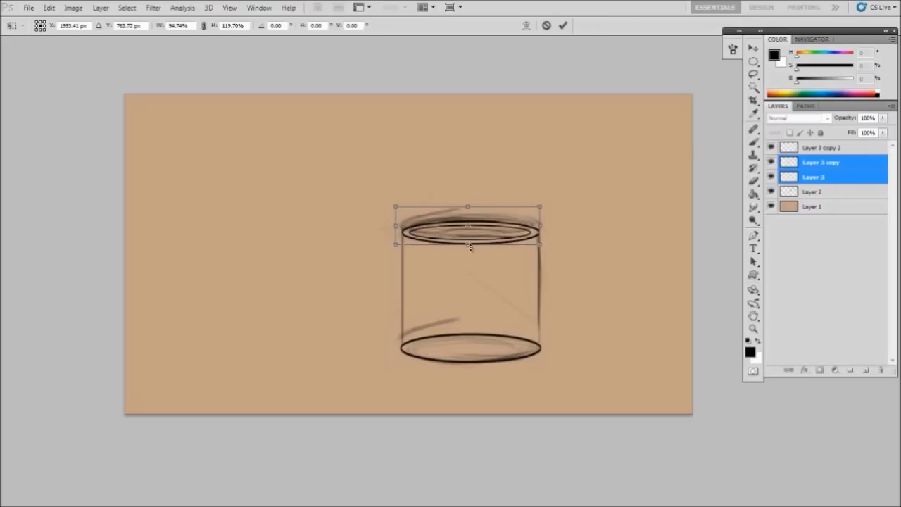
pyautogui.click(563, 25)
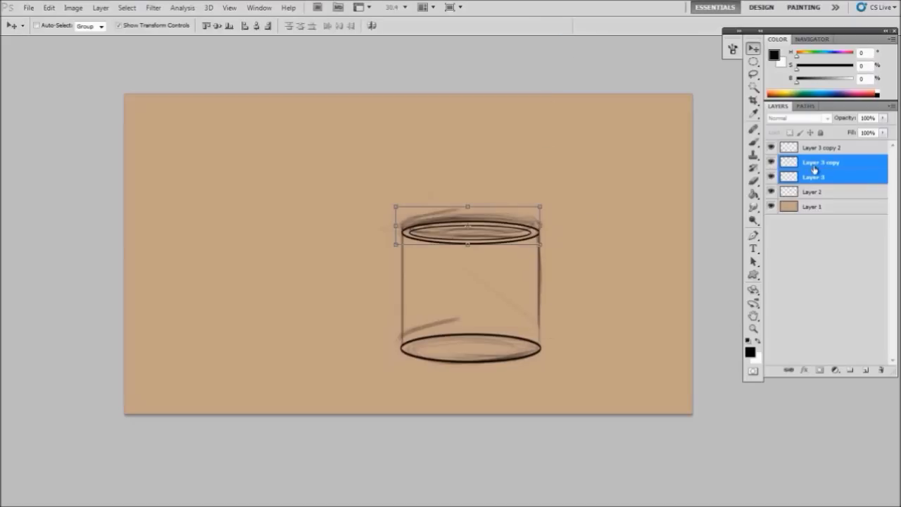
# Merge the two selected ellipse layers into one
pyautogui.rightClick(811, 167)
pyautogui.click(817, 411)
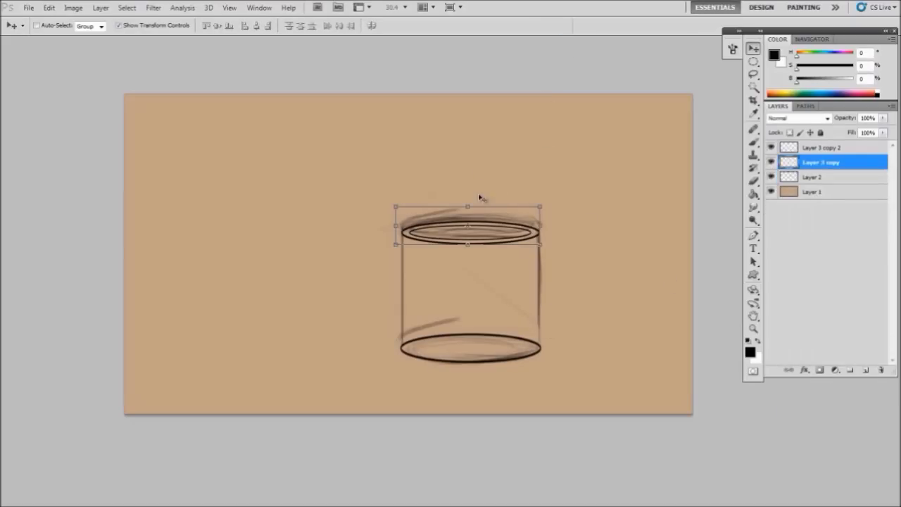
pyautogui.press('b')
pyautogui.moveTo(551, 266); pyautogui.dragTo(542, 270)
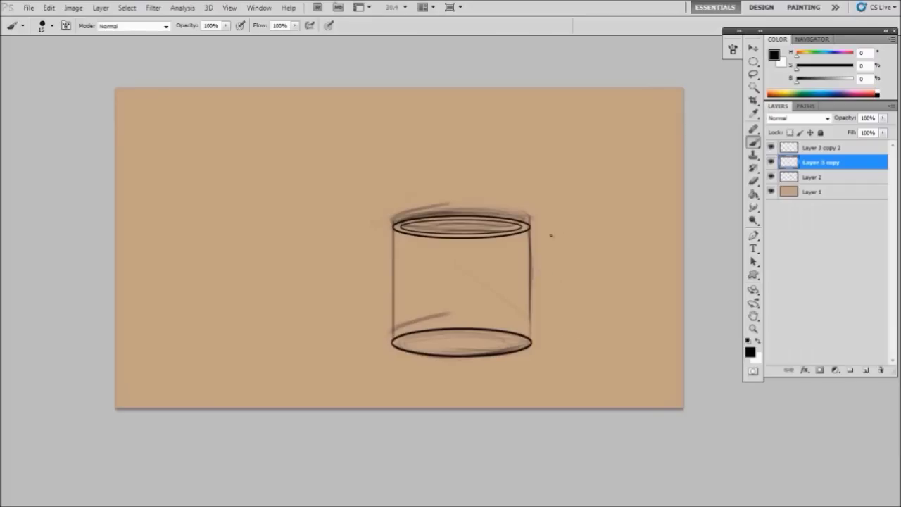
# Shrink the eraser, merge the bottom ellipse down, and erase stray strokes near the base
pyautogui.press('e')
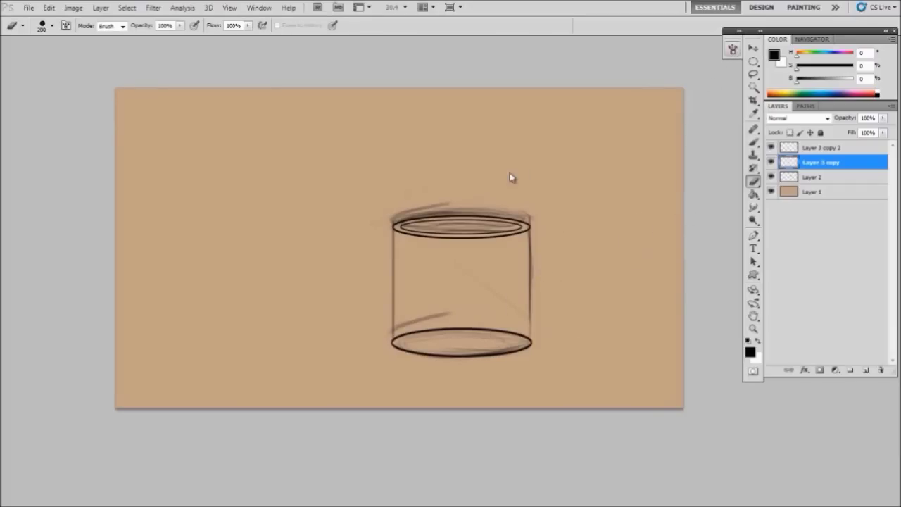
pyautogui.click(732, 49)
pyautogui.click(537, 143)
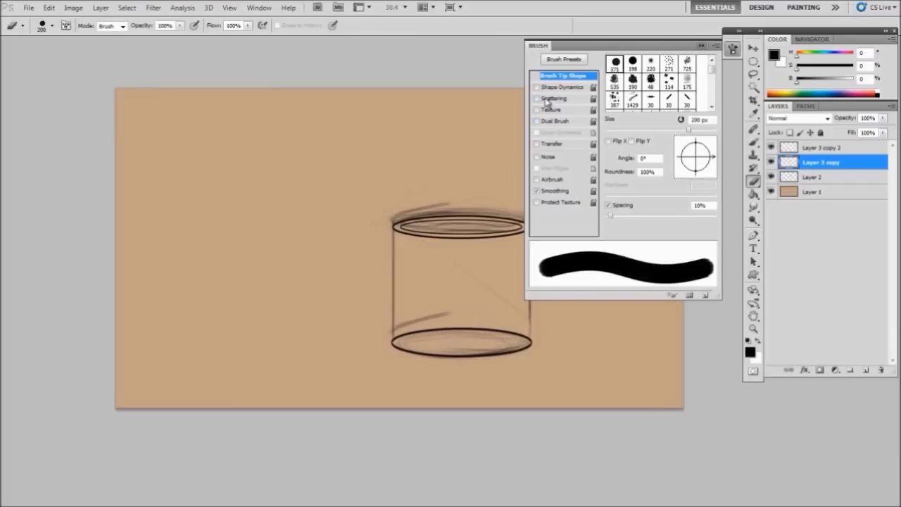
pyautogui.click(701, 47)
pyautogui.press('[')
pyautogui.press('[')
pyautogui.press('[')
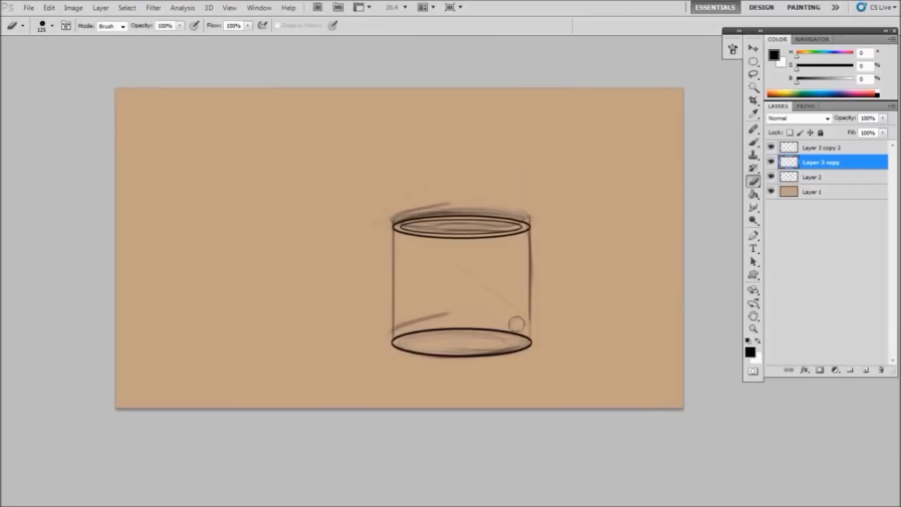
pyautogui.rightClick(824, 147)
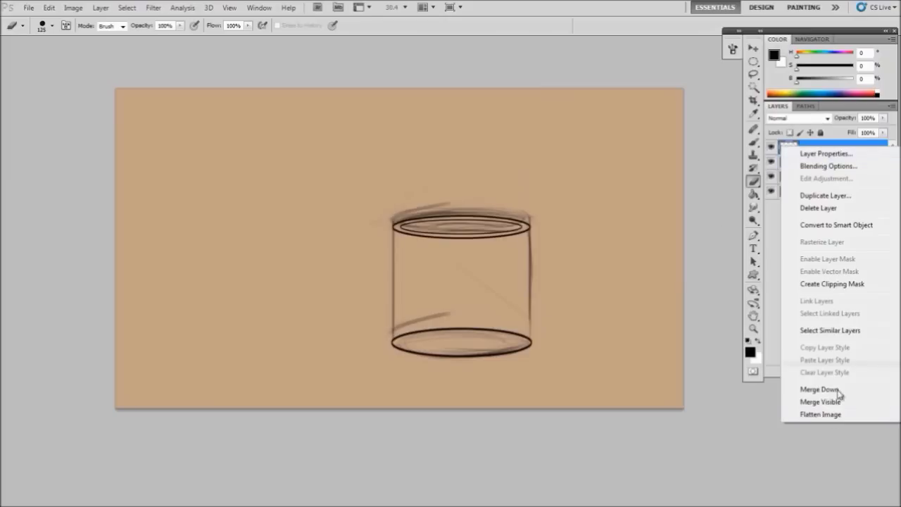
pyautogui.click(838, 391)
pyautogui.moveTo(395, 335)
pyautogui.mouseDown()
pyautogui.moveTo(479, 328)
pyautogui.moveTo(523, 338)
pyautogui.mouseUp()
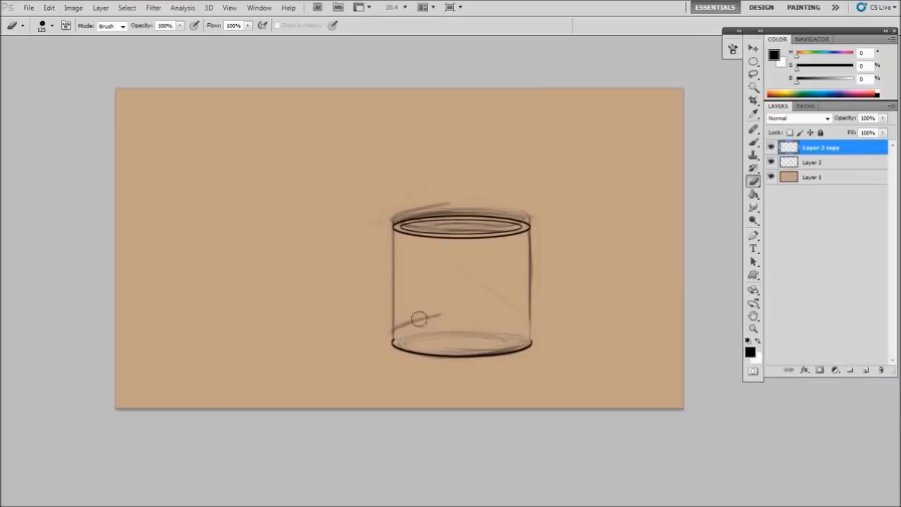
pyautogui.moveTo(419, 319); pyautogui.dragTo(462, 303)
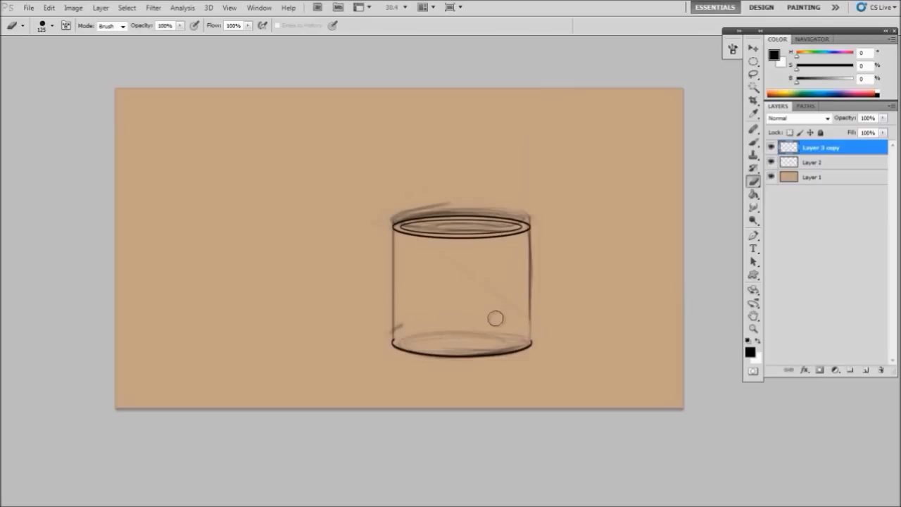
# Raise the top ellipse higher above the base
pyautogui.press('b')
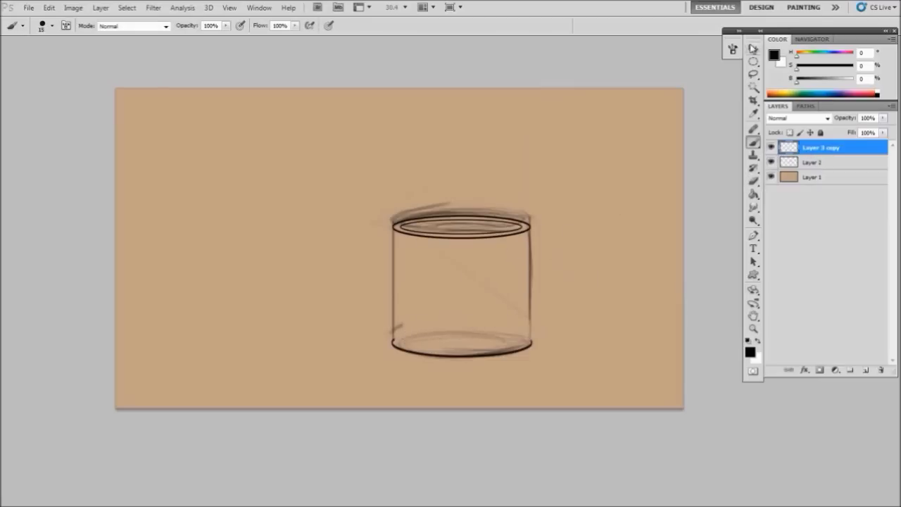
pyautogui.click(753, 48)
pyautogui.moveTo(459, 195); pyautogui.dragTo(463, 167)
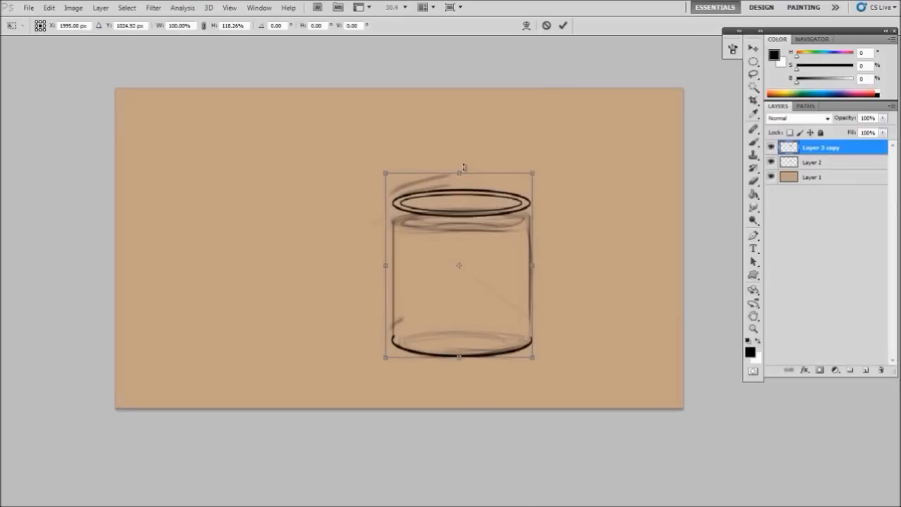
pyautogui.click(566, 27)
# Delete the rough sketch layer and draw trial side lines, then undo them
pyautogui.click(834, 162)
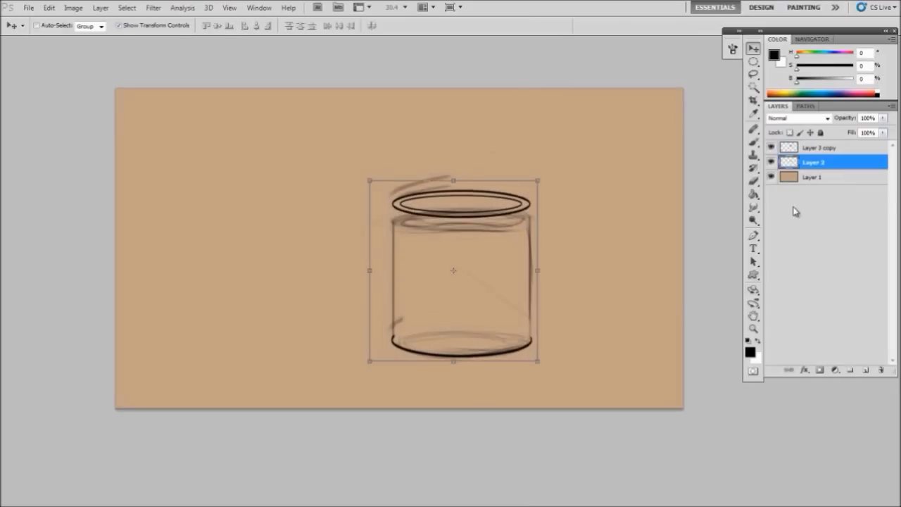
pyautogui.press('Delete')
pyautogui.press('b')
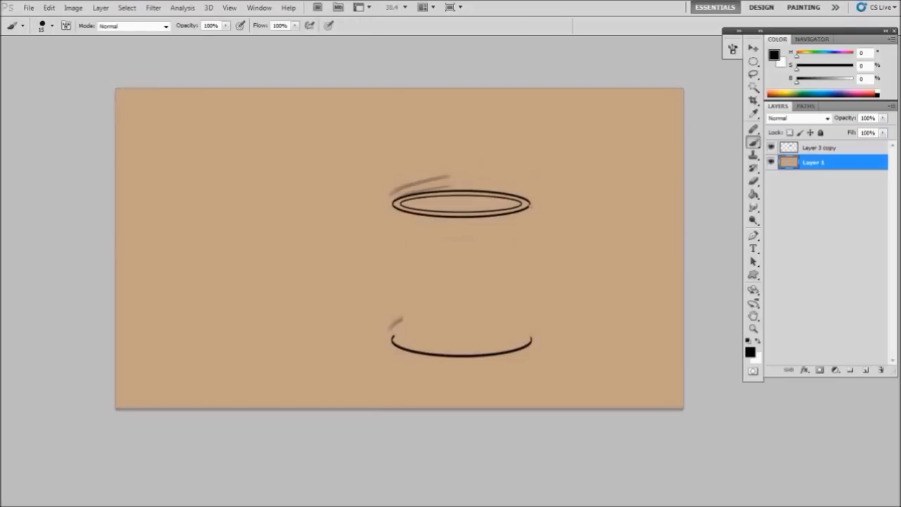
pyautogui.moveTo(530, 207); pyautogui.dragTo(528, 339)
pyautogui.moveTo(392, 209); pyautogui.dragTo(392, 337)
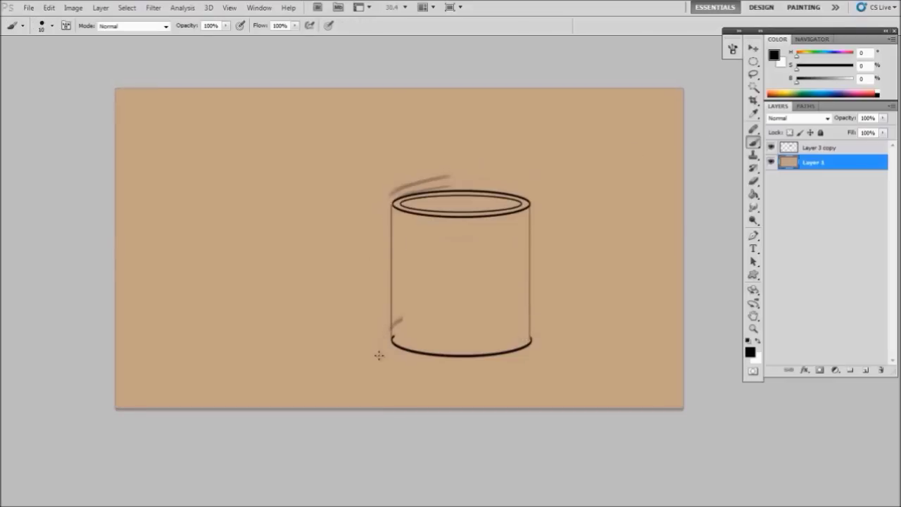
pyautogui.hotkey('ctrl', 'z')
pyautogui.hotkey('ctrl', 'z')
# Redraw the mug's sides on the ellipse layer and shrink the can slightly
pyautogui.click(809, 149)
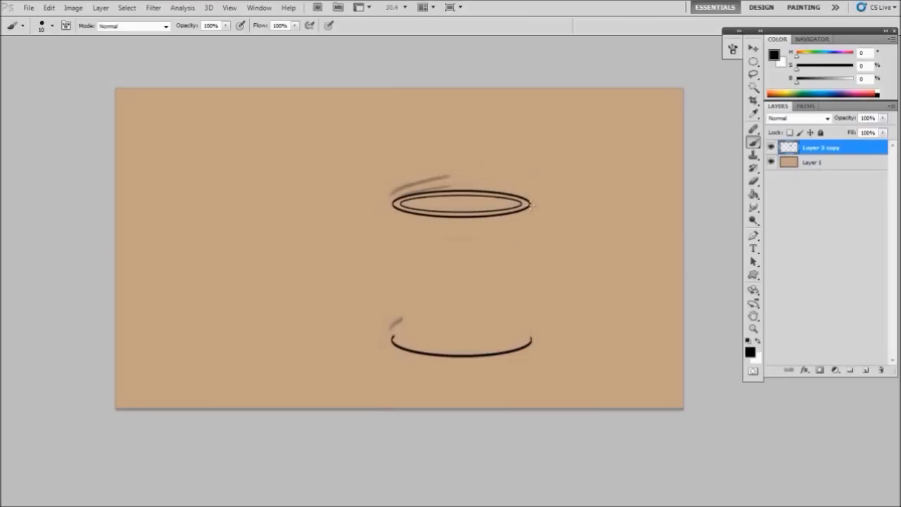
pyautogui.moveTo(531, 205); pyautogui.dragTo(528, 340)
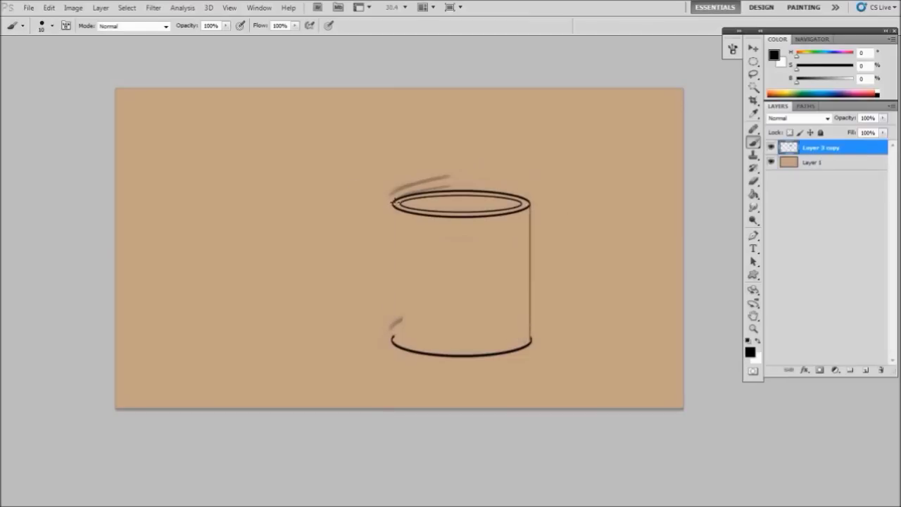
pyautogui.moveTo(265, 254); pyautogui.dragTo(264, 421)
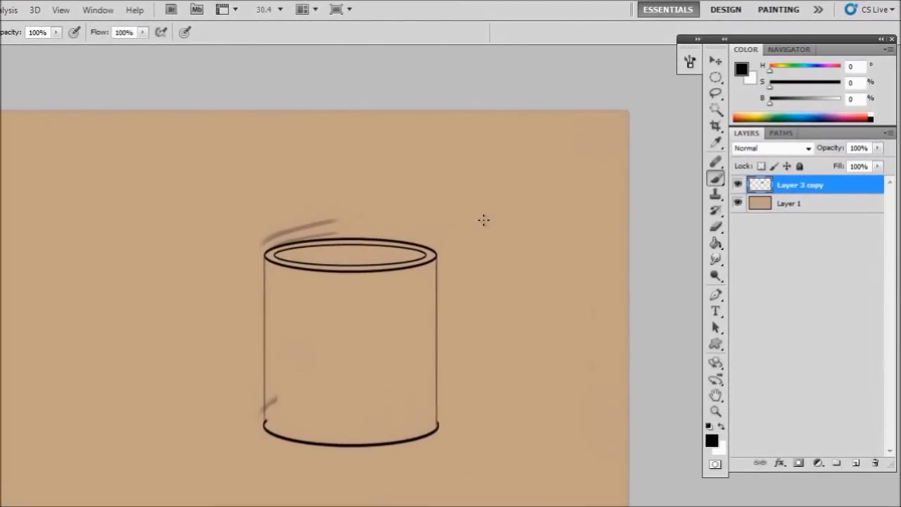
pyautogui.click(716, 61)
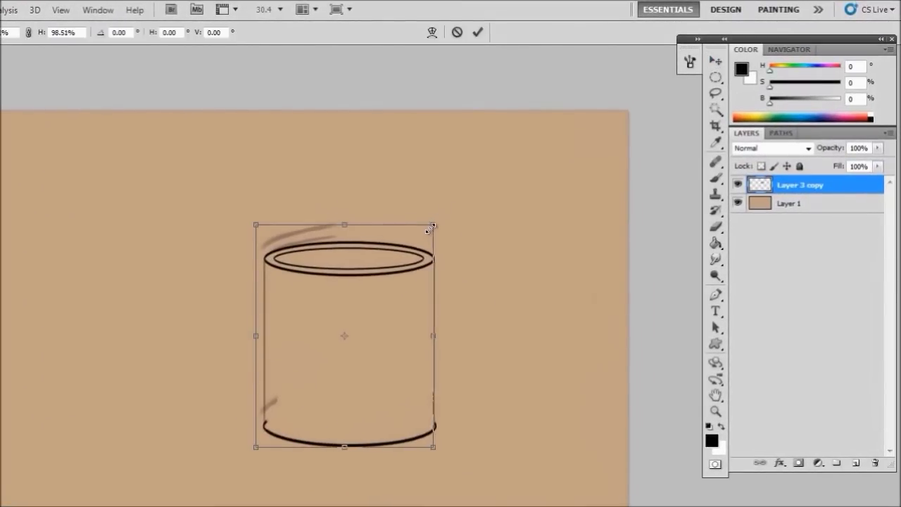
pyautogui.moveTo(431, 226); pyautogui.dragTo(410, 256)
pyautogui.click(478, 32)
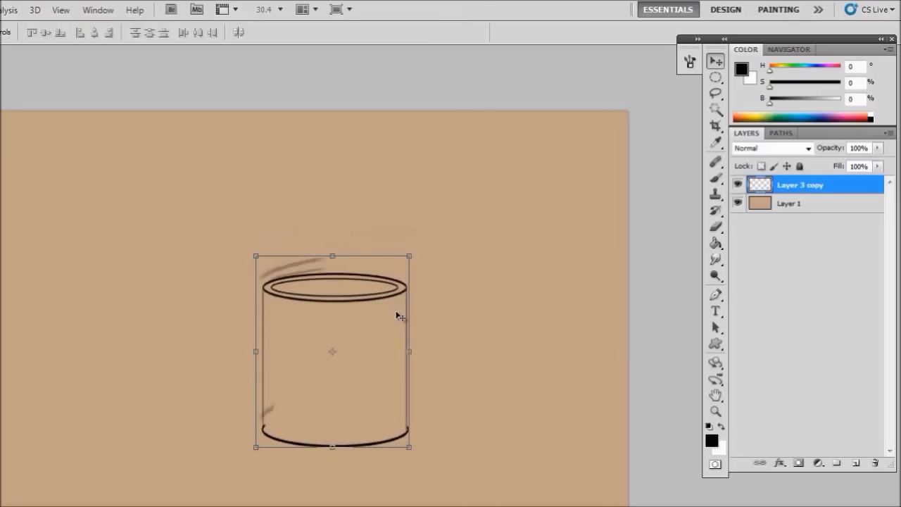
# Brush two curved string strokes above the mug for the tea bag
pyautogui.press('b')
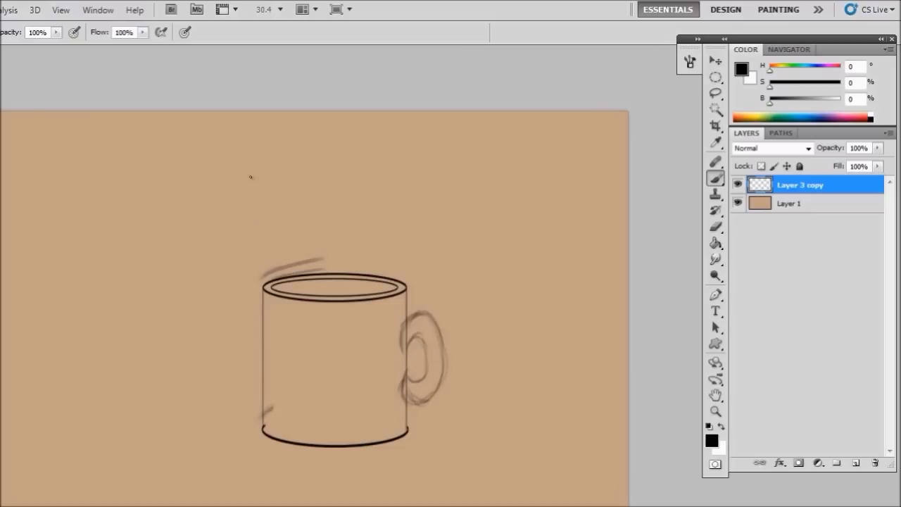
pyautogui.moveTo(220, 161); pyautogui.dragTo(267, 195)
pyautogui.moveTo(229, 127); pyautogui.dragTo(269, 190)
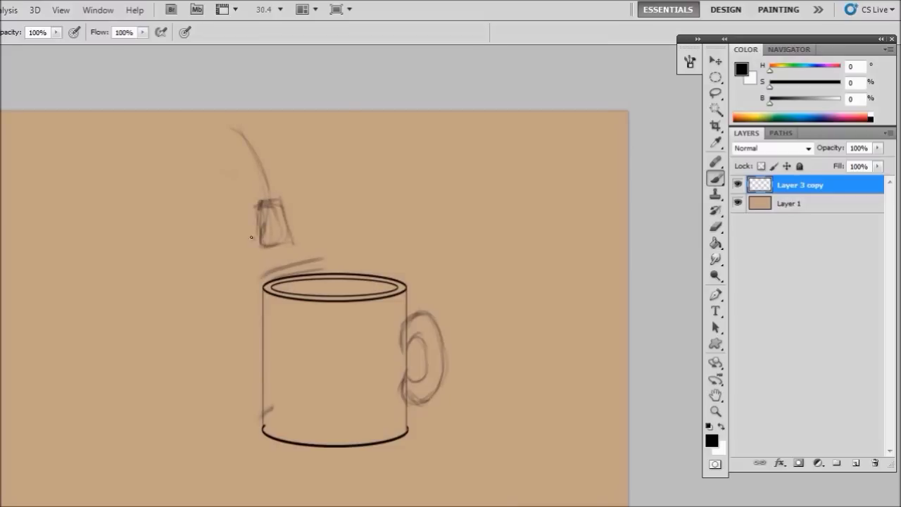
# Move the tea bag right and down, then shrink the whole sketch to about 83%
pyautogui.click(715, 93)
pyautogui.moveTo(231, 254); pyautogui.dragTo(225, 252)
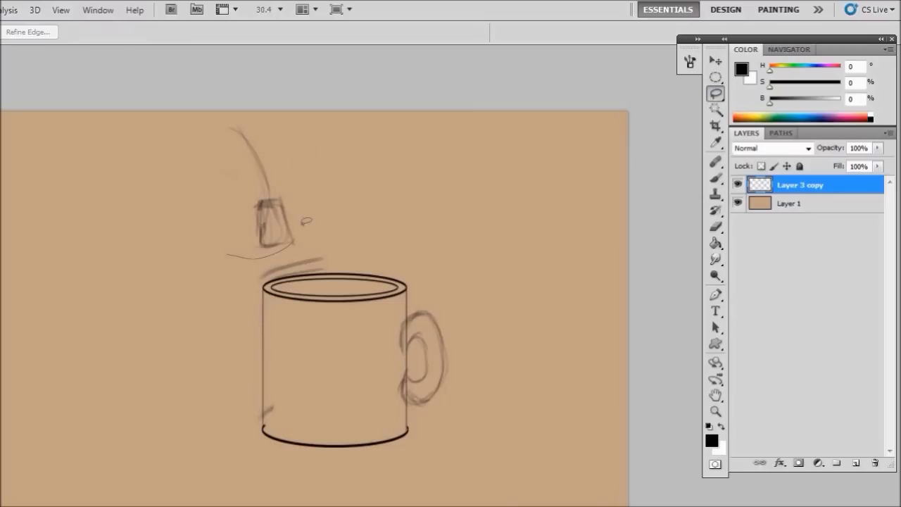
pyautogui.click(715, 60)
pyautogui.moveTo(288, 188); pyautogui.dragTo(311, 196)
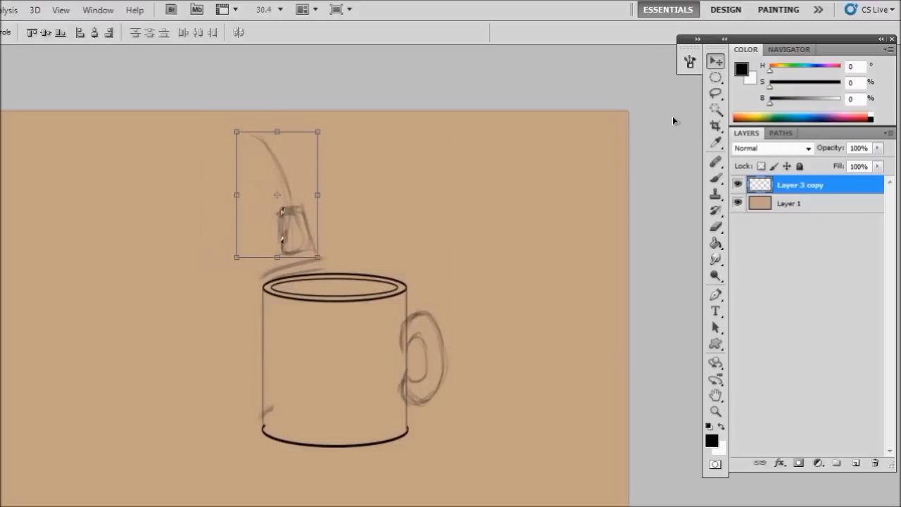
pyautogui.hotkey('ctrl', 'd')
pyautogui.moveTo(442, 432); pyautogui.dragTo(364, 387)
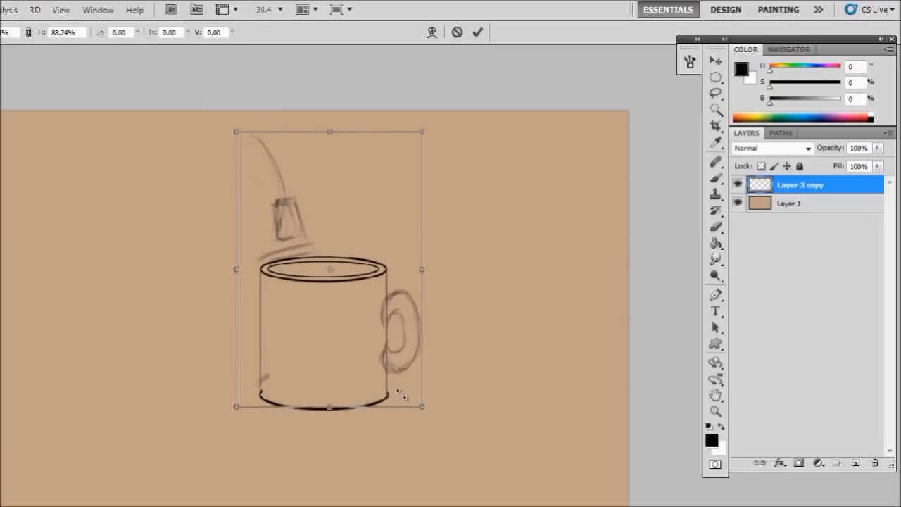
pyautogui.click(477, 32)
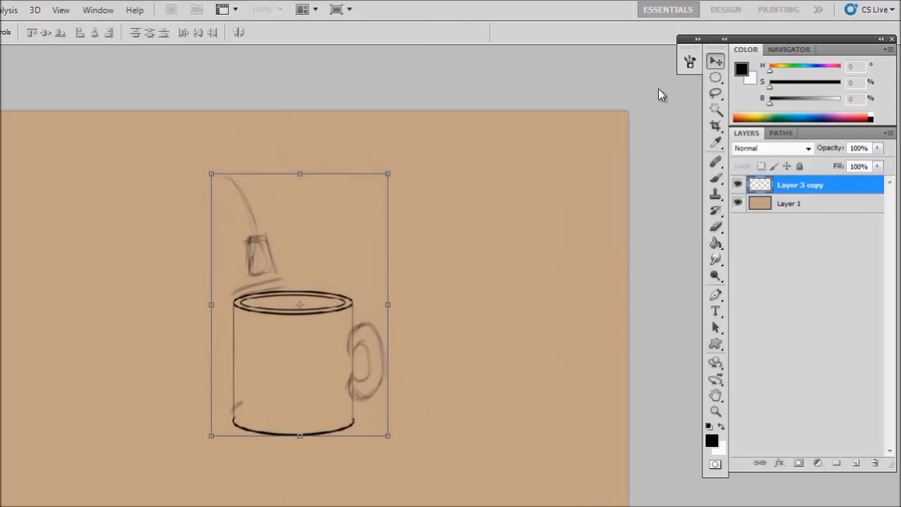
# Lasso the tea bag and tilt it about 6.7° clockwise
pyautogui.click(716, 93)
pyautogui.moveTo(224, 273); pyautogui.dragTo(179, 169)
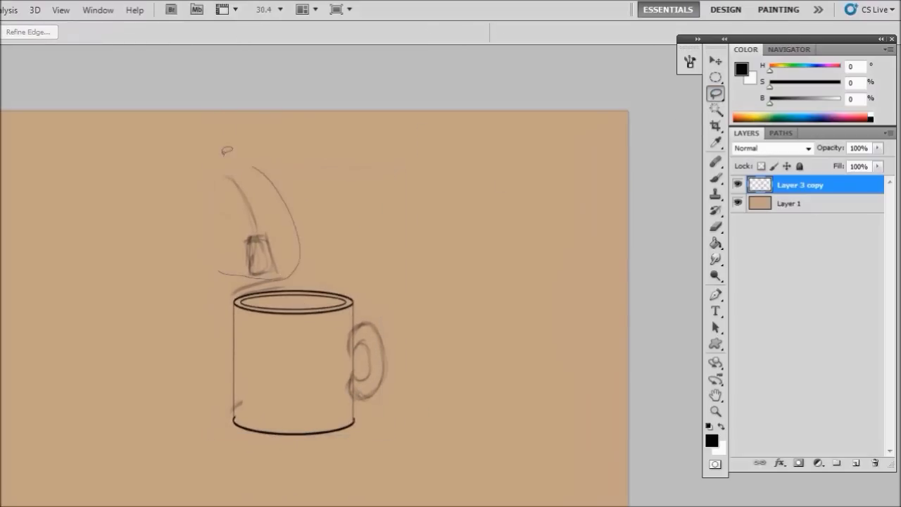
pyautogui.click(716, 62)
pyautogui.moveTo(312, 147)
pyautogui.mouseDown()
pyautogui.moveTo(338, 137)
pyautogui.moveTo(331, 141)
pyautogui.mouseUp()
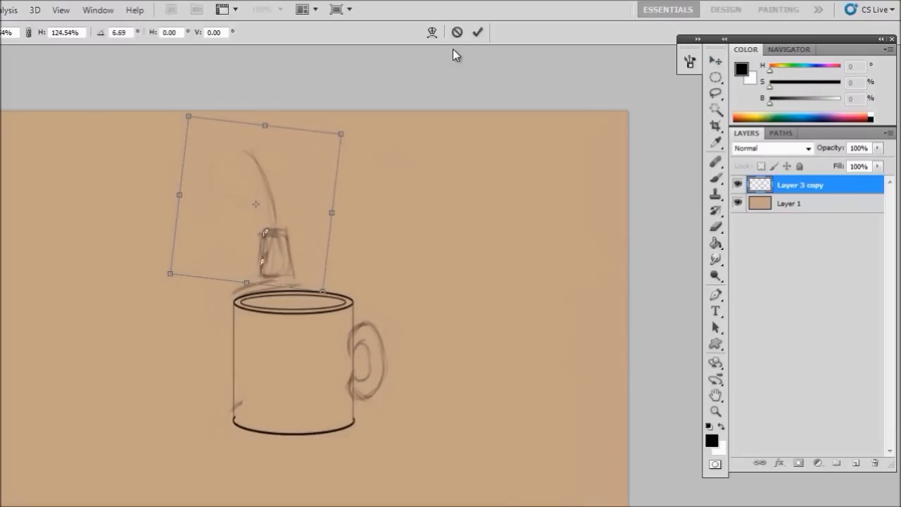
pyautogui.click(478, 32)
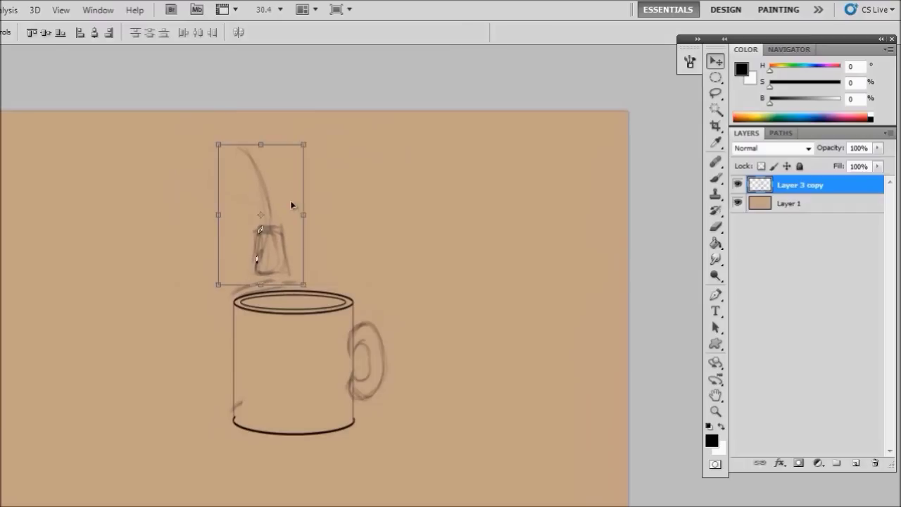
pyautogui.press('b')
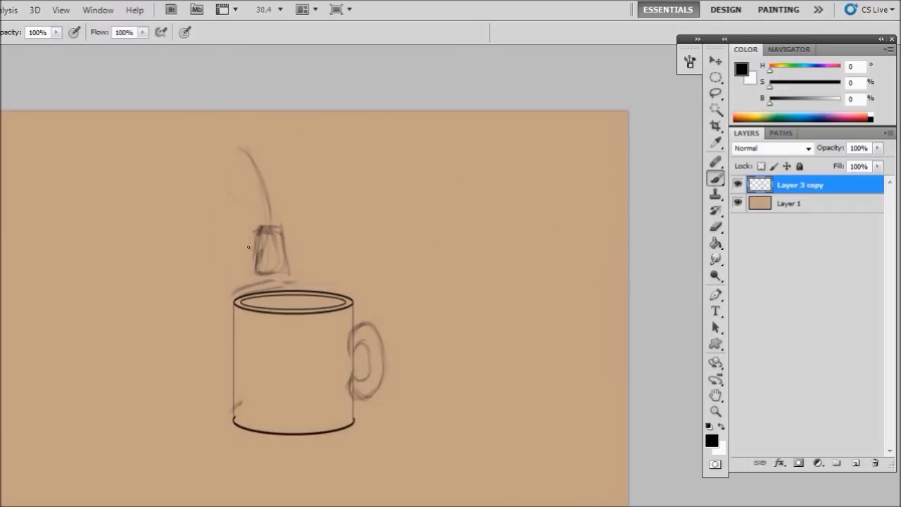
# Enlarge the tea bag, nudge it up slightly, and deselect it
pyautogui.click(715, 93)
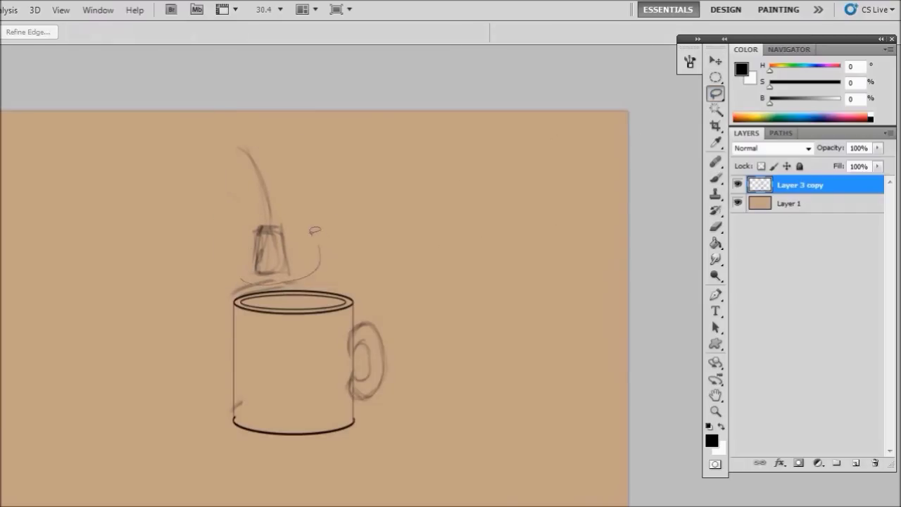
pyautogui.moveTo(318, 255); pyautogui.dragTo(317, 257)
pyautogui.hotkey('ctrl', 't')
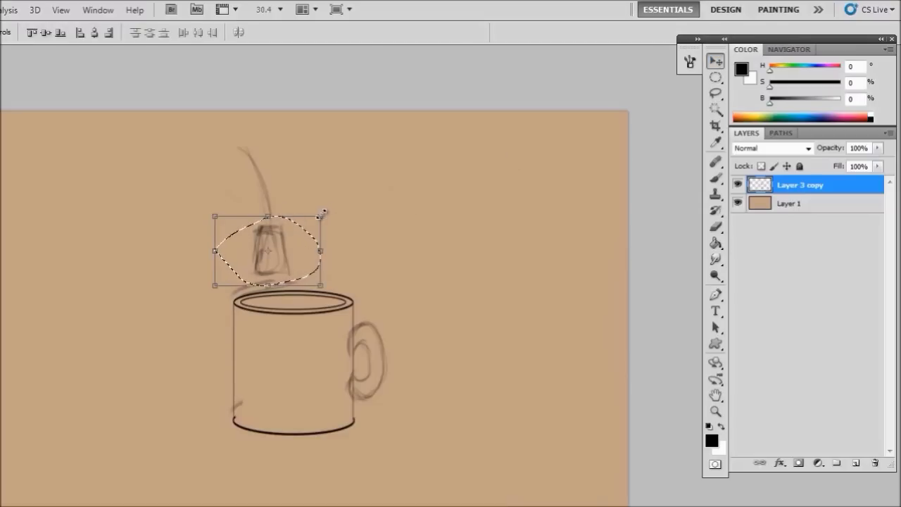
pyautogui.moveTo(322, 216)
pyautogui.mouseDown()
pyautogui.moveTo(355, 189)
pyautogui.moveTo(353, 198)
pyautogui.mouseUp()
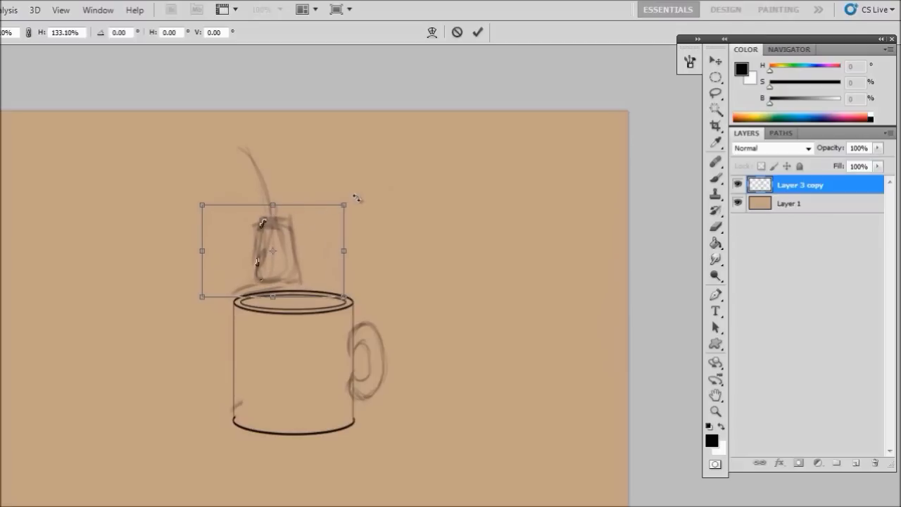
pyautogui.moveTo(323, 224); pyautogui.dragTo(322, 218)
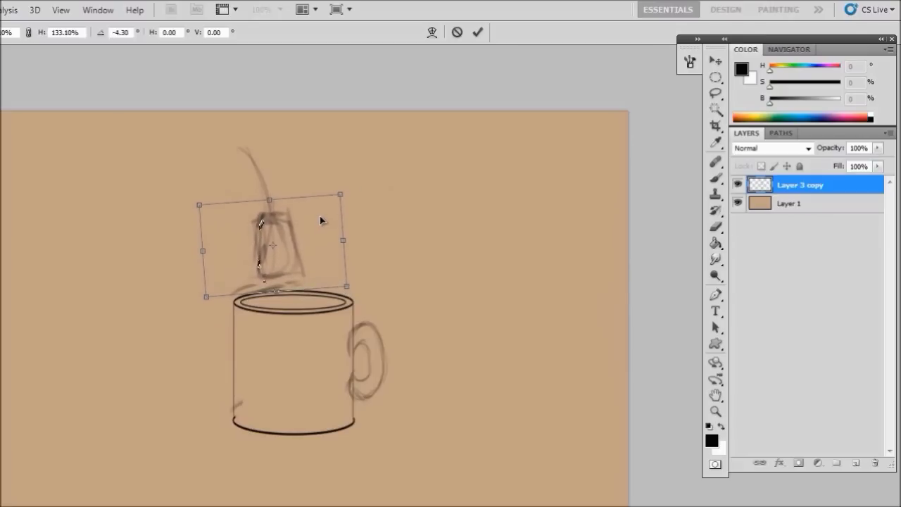
pyautogui.click(477, 32)
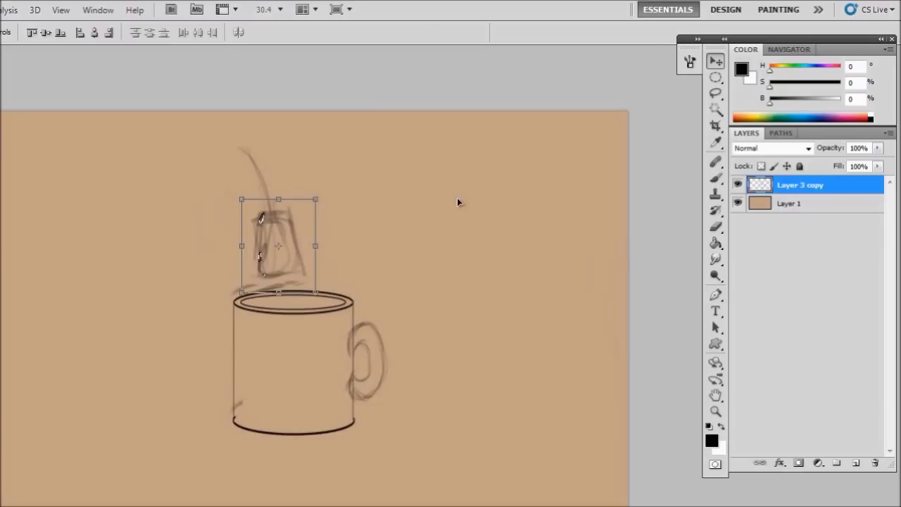
pyautogui.hotkey('ctrl', 'd')
# Add a new layer above Layer 1 and set the colour to a darker, less saturated tan
pyautogui.click(812, 206)
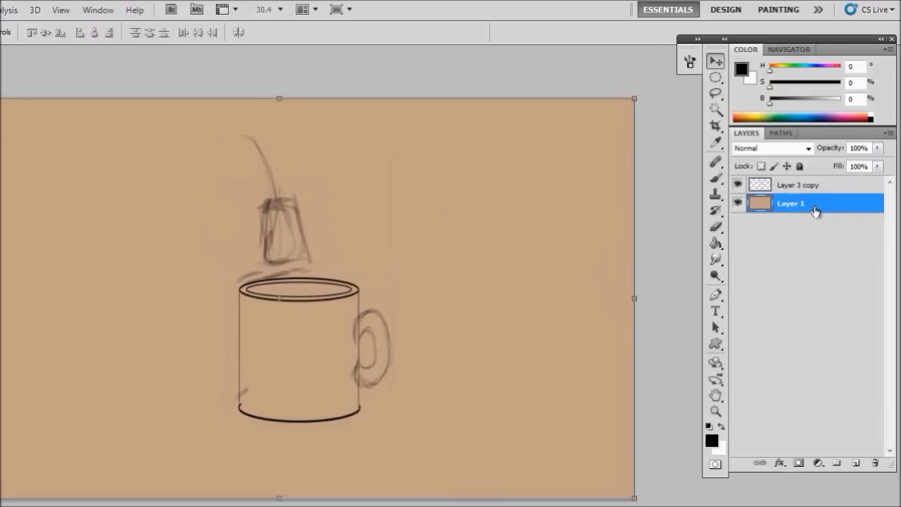
pyautogui.click(857, 463)
pyautogui.press('b')
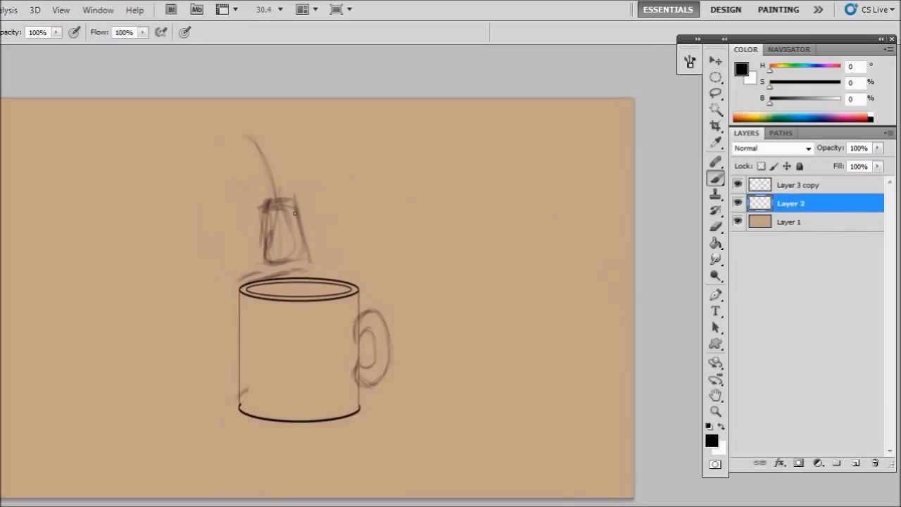
pyautogui.keyDown('alt'); pyautogui.click(522, 238); pyautogui.keyUp('alt')
pyautogui.click(808, 98)
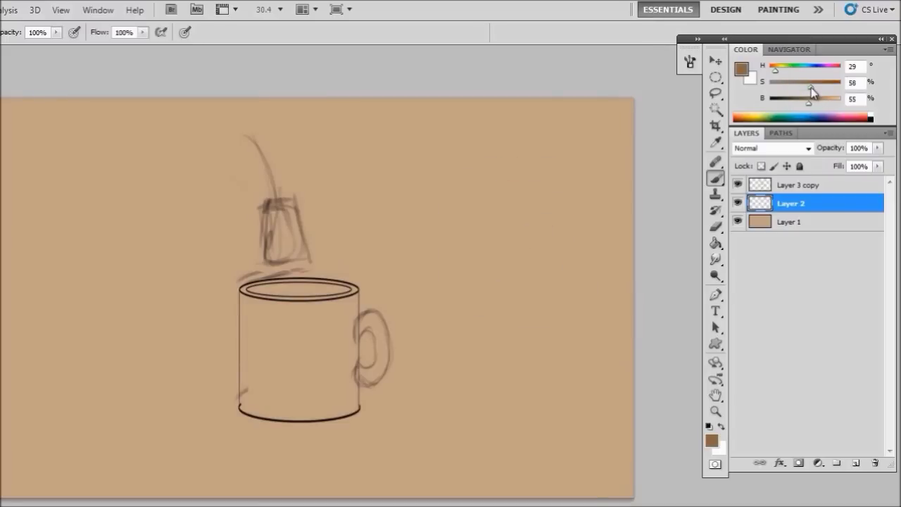
pyautogui.moveTo(811, 87); pyautogui.dragTo(803, 87)
# Choose the Gradient Tool with a deep brown sampled from the canvas tan
pyautogui.press('g')
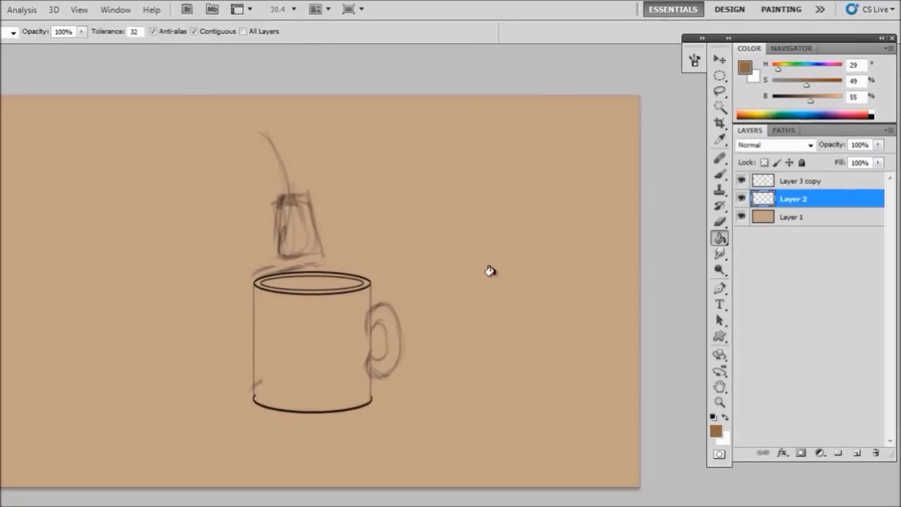
pyautogui.rightClick(753, 195)
pyautogui.click(794, 197)
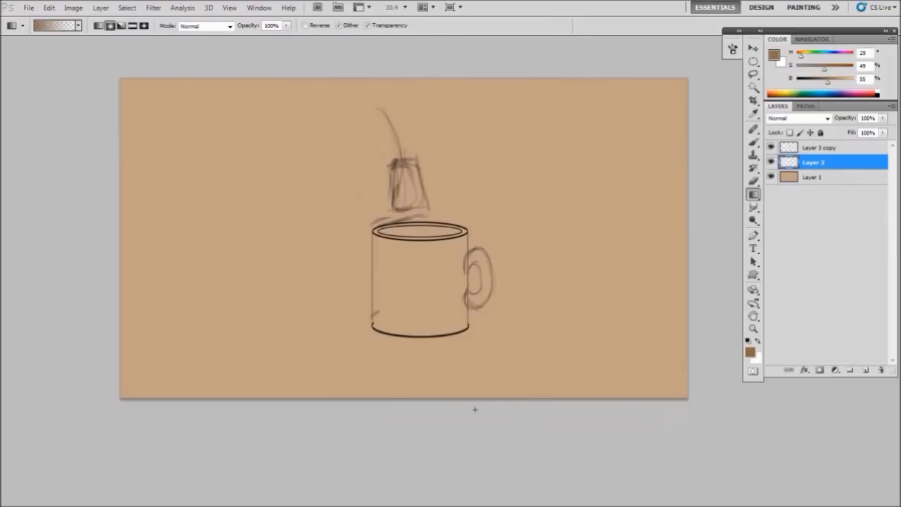
pyautogui.press('d')
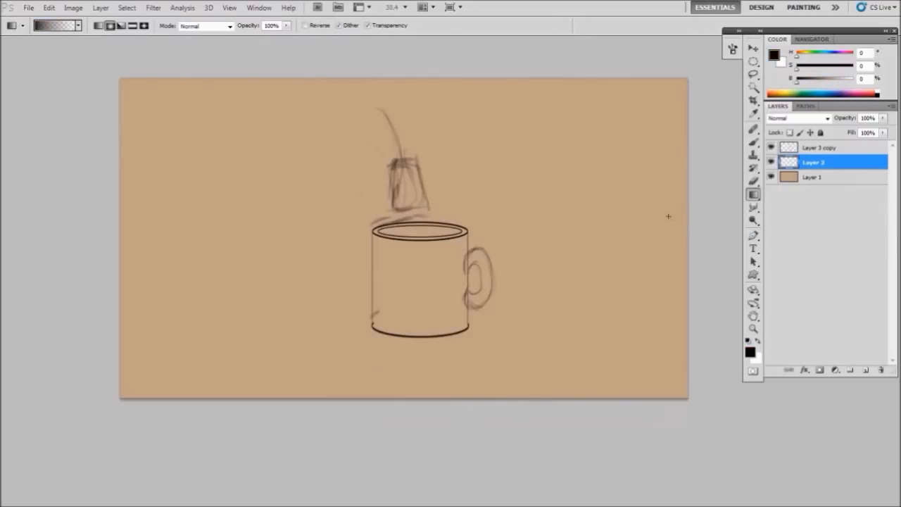
pyautogui.keyDown('alt'); pyautogui.click(664, 217); pyautogui.keyUp('alt')
pyautogui.moveTo(835, 86); pyautogui.dragTo(815, 83)
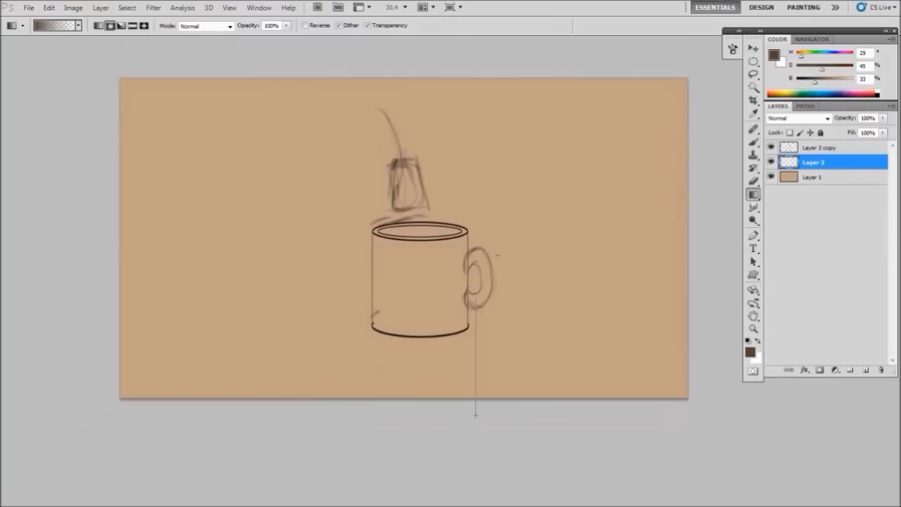
# Fade dark brown up from the canvas bottom with linear gradients, undoing a radial attempt
pyautogui.moveTo(475, 310); pyautogui.dragTo(475, 414)
pyautogui.hotkey('ctrl', 'z')
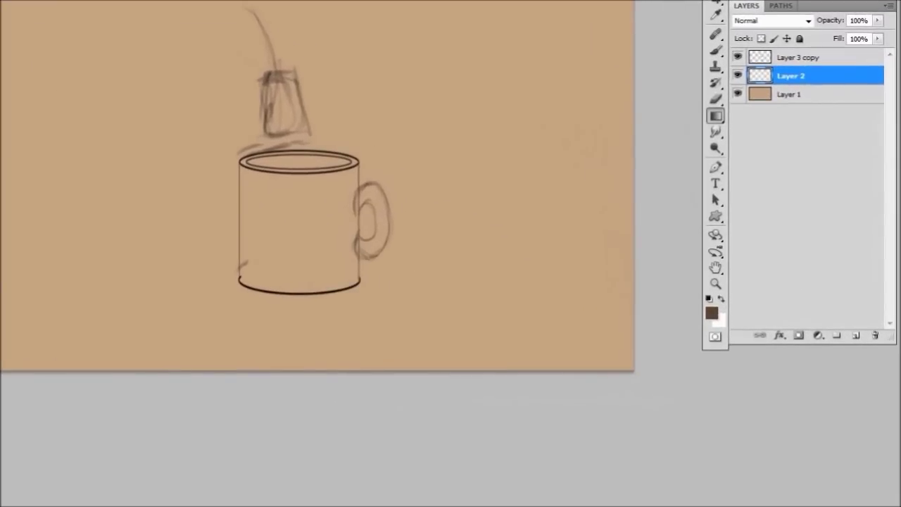
pyautogui.moveTo(320, 405); pyautogui.dragTo(319, 172)
pyautogui.moveTo(277, 380); pyautogui.dragTo(281, 204)
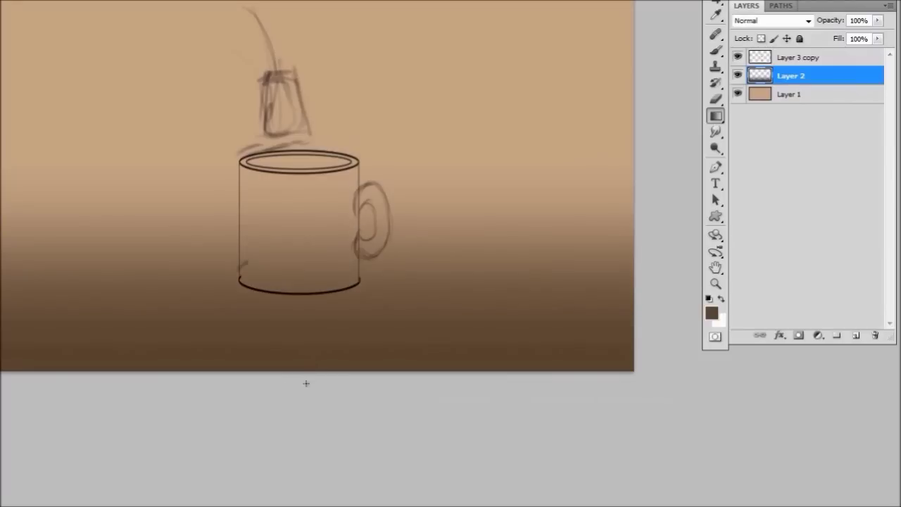
pyautogui.moveTo(307, 380); pyautogui.dragTo(307, 293)
pyautogui.moveTo(293, 399); pyautogui.dragTo(293, 244)
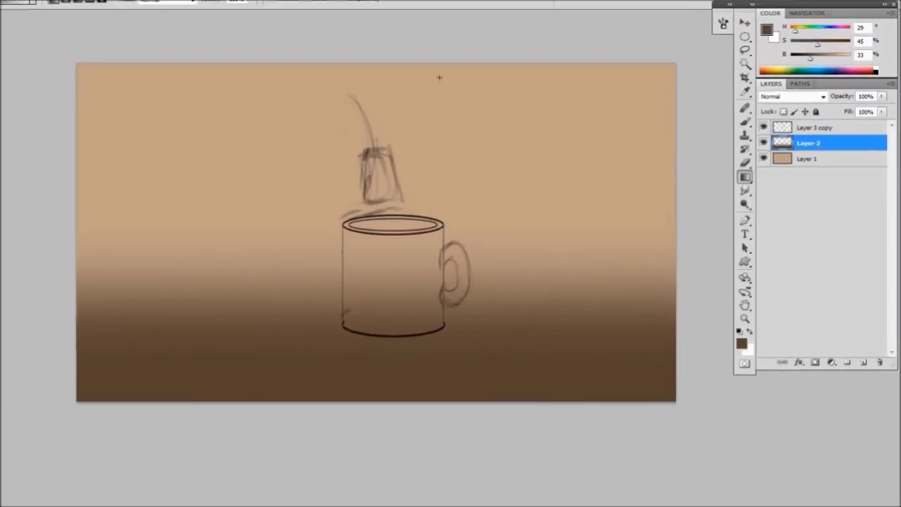
# Add a lighter, subtle brown darkening along the canvas top
pyautogui.moveTo(455, 88); pyautogui.dragTo(455, 226)
pyautogui.hotkey('ctrl', 'z')
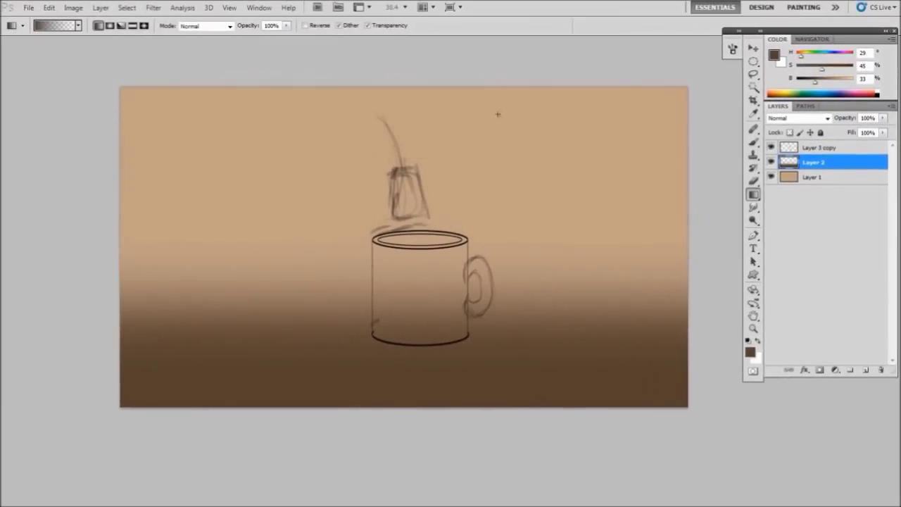
pyautogui.moveTo(824, 80); pyautogui.dragTo(825, 79)
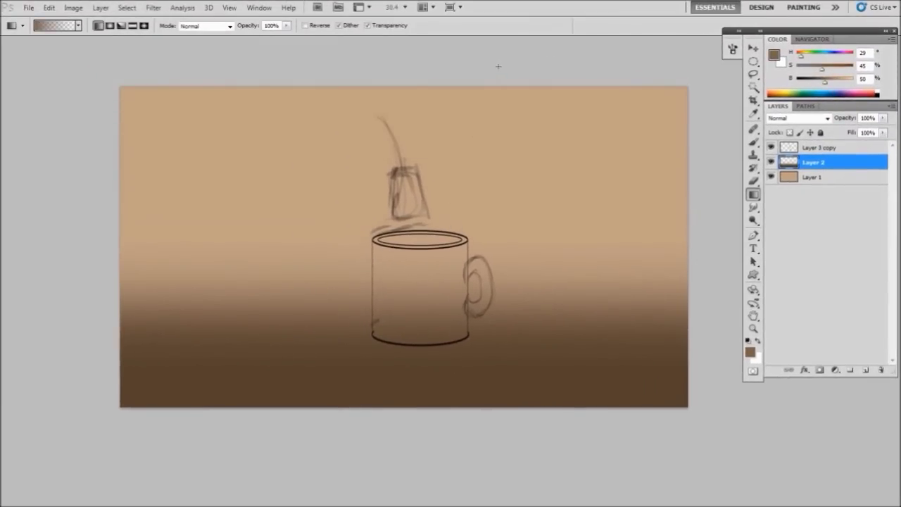
pyautogui.moveTo(497, 66)
pyautogui.mouseDown()
pyautogui.moveTo(500, 201)
pyautogui.moveTo(471, 185)
pyautogui.mouseUp()
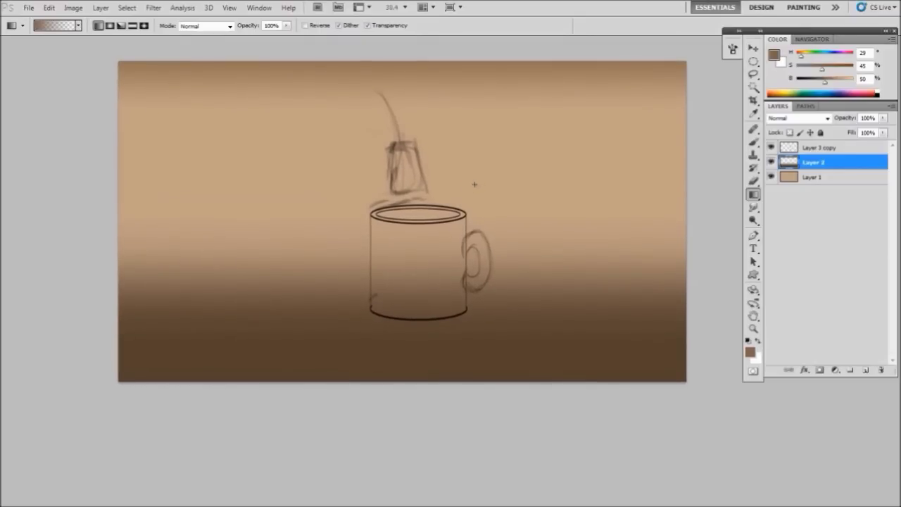
# Make the brown paint colour more saturated, testing a radial gradient and undoing it
pyautogui.press('b')
pyautogui.press('g')
pyautogui.click(110, 26)
pyautogui.moveTo(823, 70); pyautogui.dragTo(844, 74)
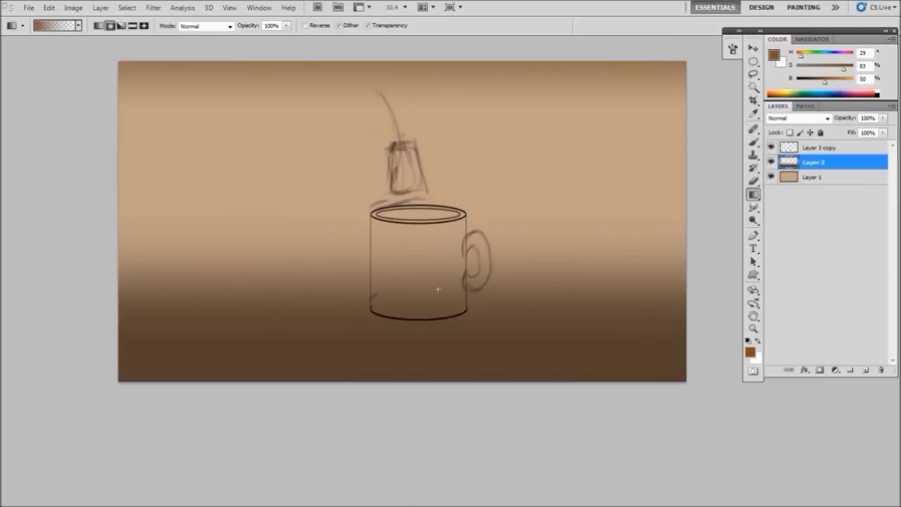
pyautogui.moveTo(438, 288); pyautogui.dragTo(593, 348)
pyautogui.hotkey('ctrl', 'z')
pyautogui.press('b')
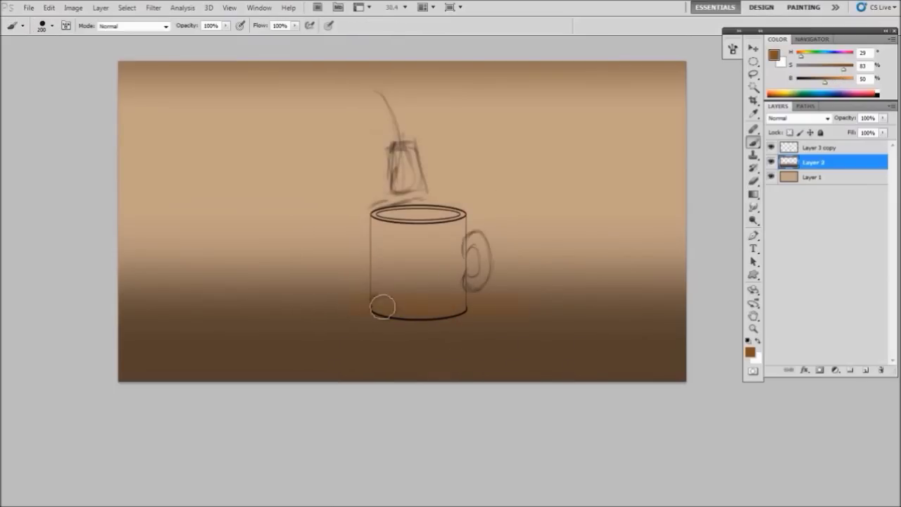
# Try soft brown shading and a black shadow stroke with a 300 brush, then undo them
pyautogui.press(']')
pyautogui.press(']')
pyautogui.moveTo(399, 298)
pyautogui.mouseDown()
pyautogui.moveTo(471, 255)
pyautogui.moveTo(471, 277)
pyautogui.moveTo(294, 306)
pyautogui.moveTo(499, 321)
pyautogui.mouseUp()
pyautogui.moveTo(405, 271)
pyautogui.mouseDown()
pyautogui.moveTo(479, 255)
pyautogui.moveTo(331, 262)
pyautogui.mouseUp()
pyautogui.press('d')
pyautogui.press('[')
pyautogui.moveTo(484, 316)
pyautogui.mouseDown()
pyautogui.moveTo(398, 312)
pyautogui.moveTo(414, 319)
pyautogui.mouseUp()
pyautogui.hotkey('ctrl', 'alt', 'z')
pyautogui.hotkey('ctrl', 'alt', 'z')
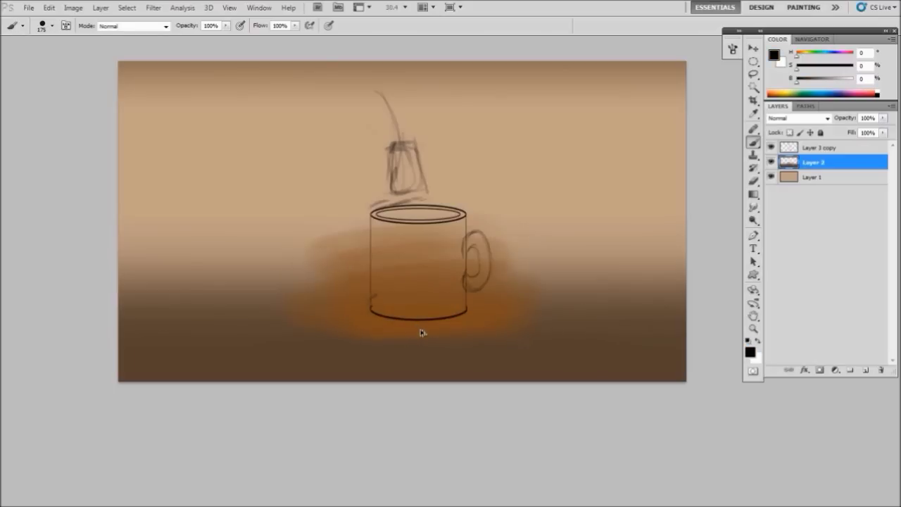
pyautogui.hotkey('ctrl', 'alt', 'z')
pyautogui.hotkey('ctrl', 'alt', 'z')
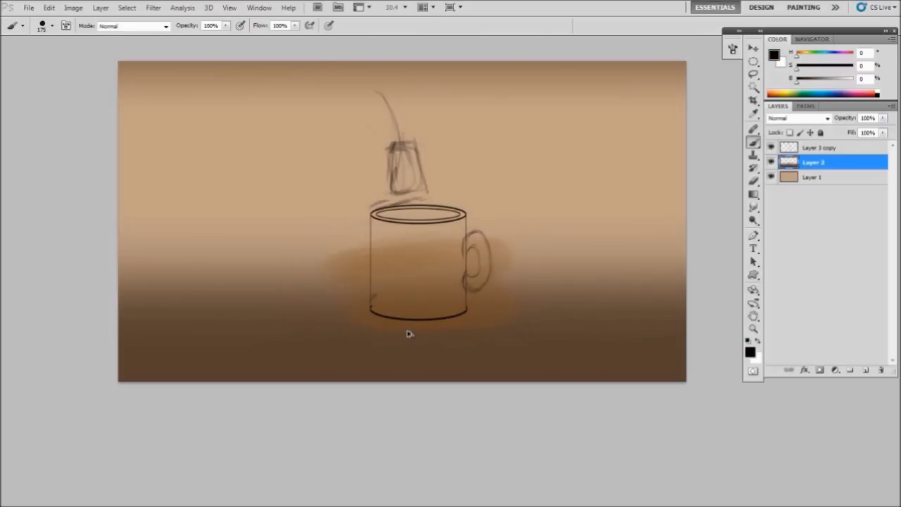
pyautogui.hotkey('ctrl', 'alt', 'z')
# Paint a dark, widened black shadow under the mug base
pyautogui.moveTo(373, 314)
pyautogui.mouseDown()
pyautogui.moveTo(421, 312)
pyautogui.moveTo(458, 324)
pyautogui.moveTo(385, 319)
pyautogui.moveTo(410, 305)
pyautogui.moveTo(491, 320)
pyautogui.moveTo(269, 330)
pyautogui.mouseUp()
pyautogui.hotkey('ctrl', 'z')
pyautogui.moveTo(367, 313); pyautogui.dragTo(416, 314)
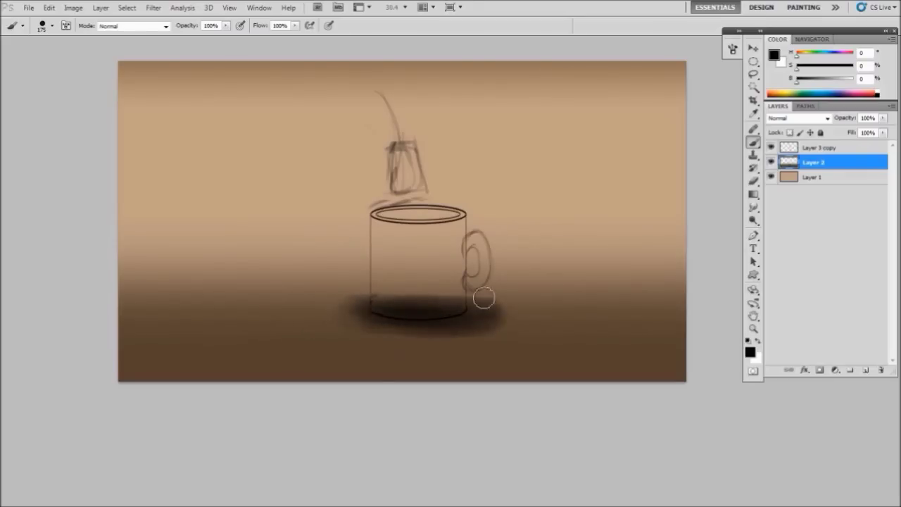
pyautogui.moveTo(483, 298)
pyautogui.mouseDown()
pyautogui.moveTo(402, 296)
pyautogui.moveTo(471, 324)
pyautogui.mouseUp()
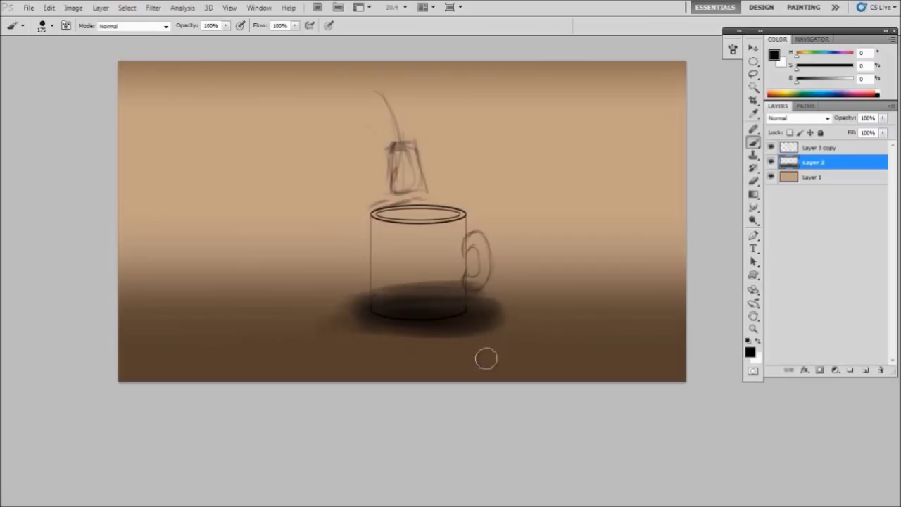
# Erase stray shadow paint inside the mug's lower body, then select Layer 3 copy
pyautogui.press('e')
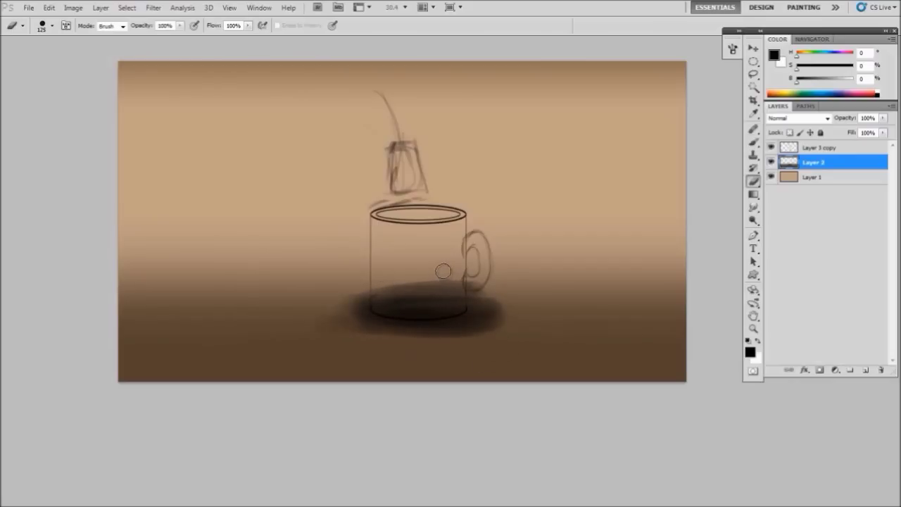
pyautogui.press(']')
pyautogui.press(']')
pyautogui.press(']')
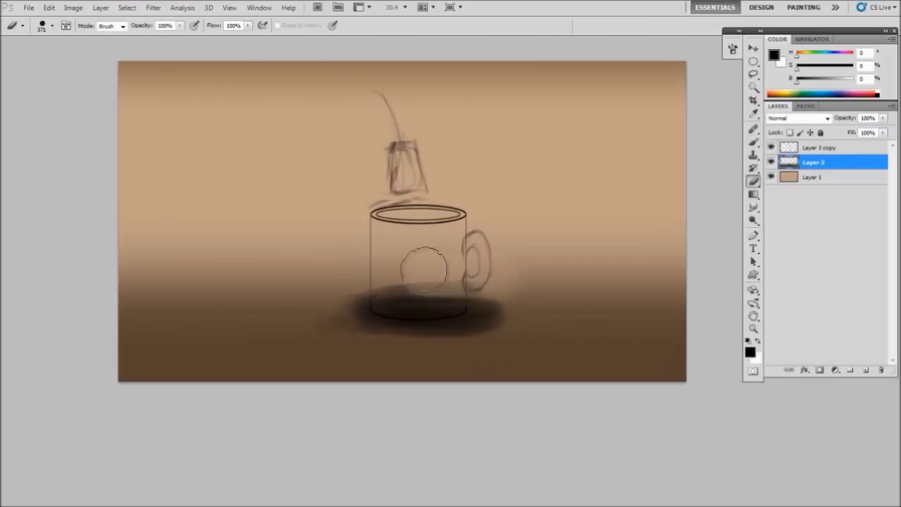
pyautogui.moveTo(523, 302); pyautogui.dragTo(528, 317)
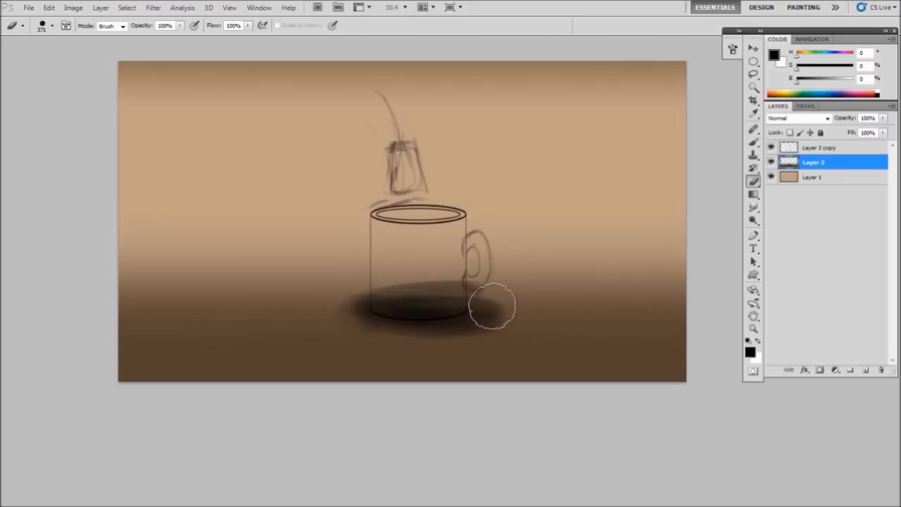
pyautogui.press('b')
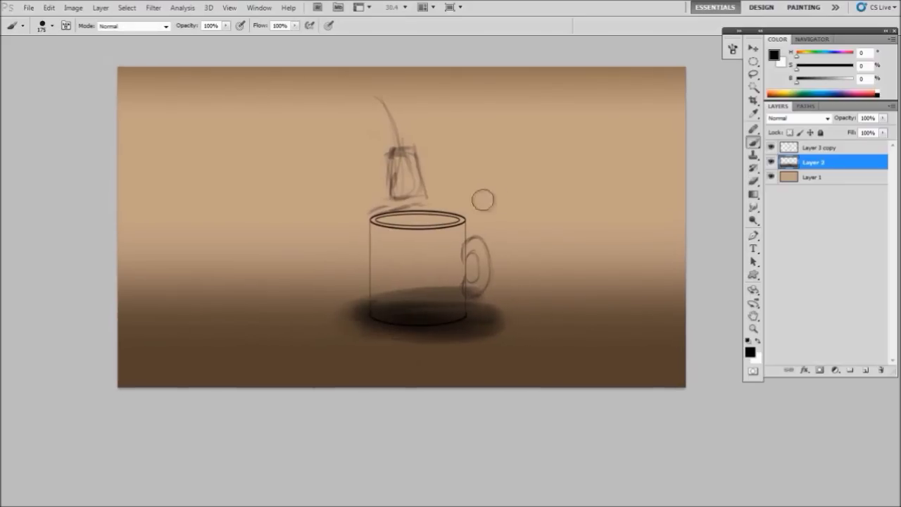
pyautogui.click(811, 154)
pyautogui.press('[')
pyautogui.press('[')
pyautogui.press('[')
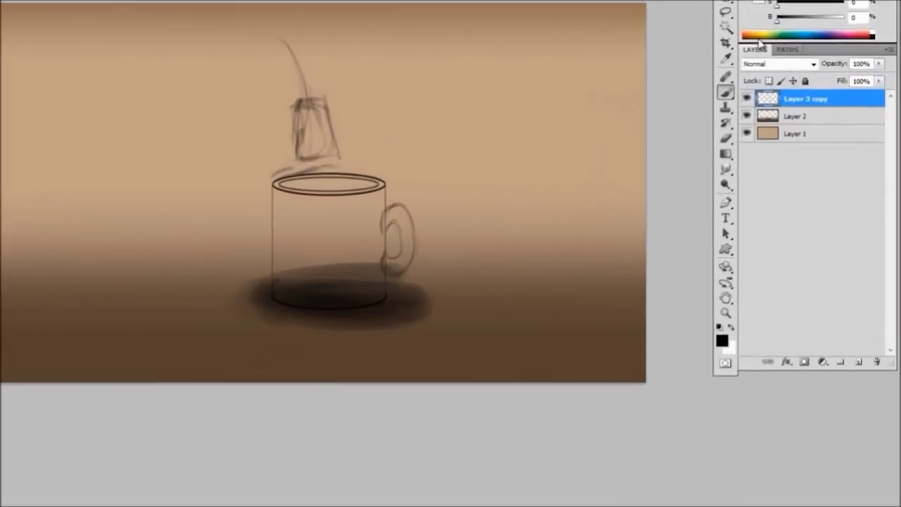
# Move the mug sketch down and stretch the Layer 2 shadow downward
pyautogui.press('ctrl')
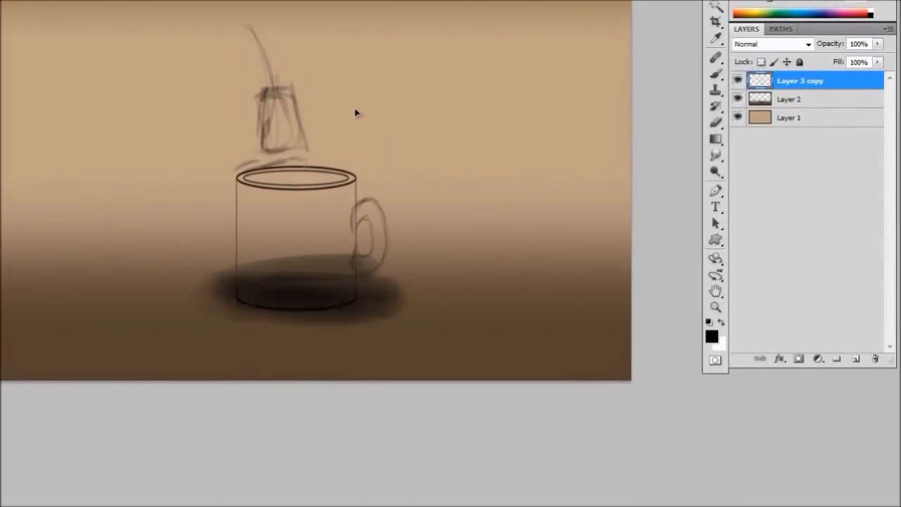
pyautogui.hotkey('ctrl', 'shift', 'Down')
pyautogui.hotkey('ctrl', 'shift', 'Down')
pyautogui.hotkey('ctrl', 'shift', 'Down')
pyautogui.hotkey('ctrl', 'shift', 'Down')
pyautogui.click(792, 103)
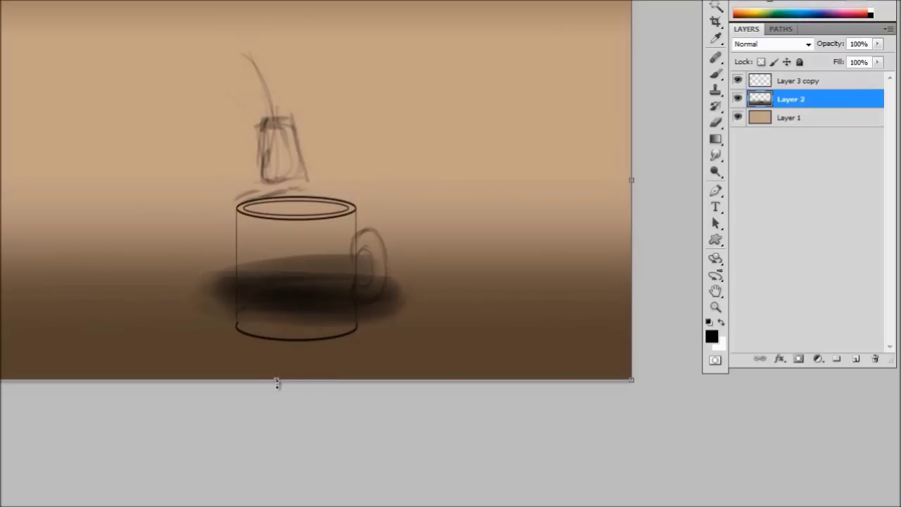
pyautogui.moveTo(277, 382); pyautogui.dragTo(276, 417)
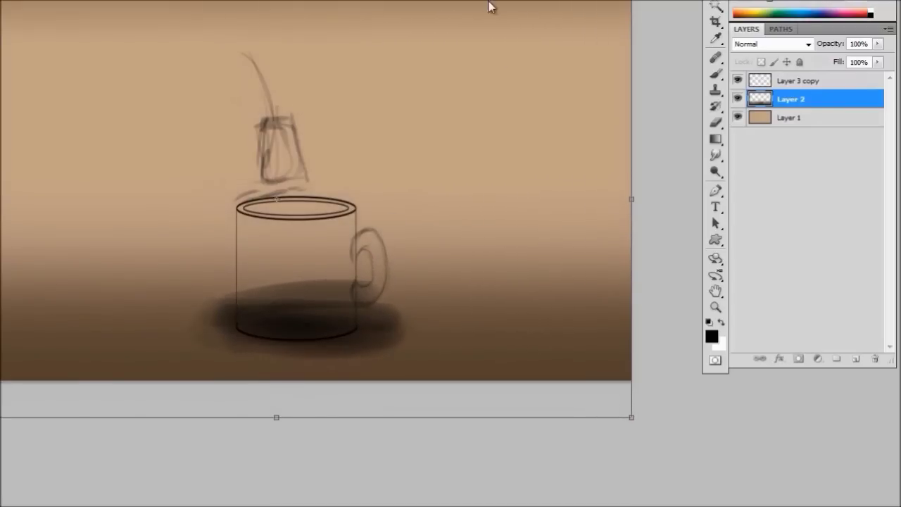
pyautogui.press('Return')
# Lasso the tea bag sketch on Layer 3 copy and free-transform it
pyautogui.click(795, 82)
pyautogui.press('b')
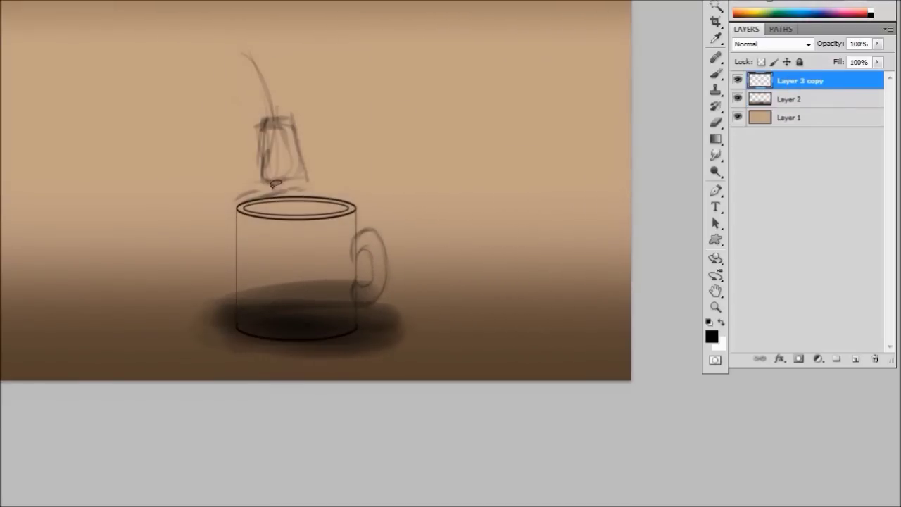
pyautogui.press('l')
pyautogui.moveTo(330, 172); pyautogui.dragTo(310, 185)
pyautogui.hotkey('ctrl', 't')
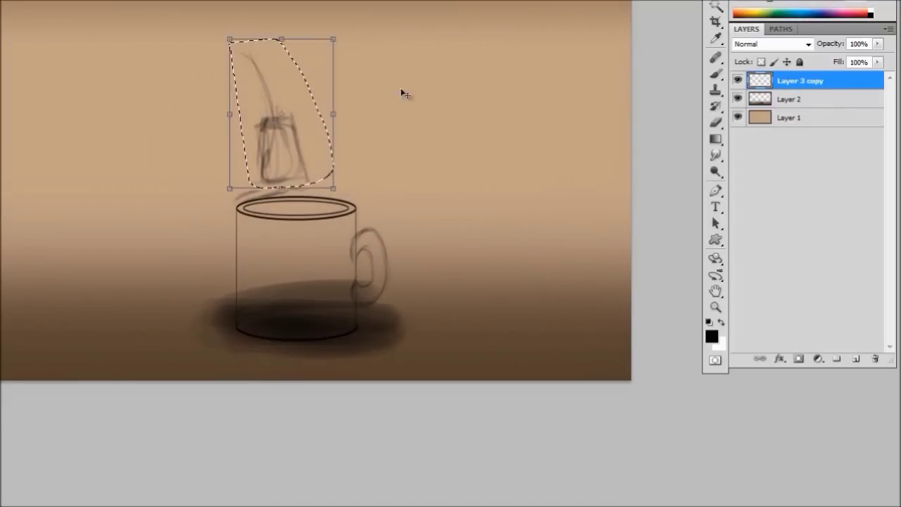
pyautogui.press('Return')
pyautogui.hotkey('ctrl', 'd')
# Darken the tea bag's string line with the brush
pyautogui.press('b')
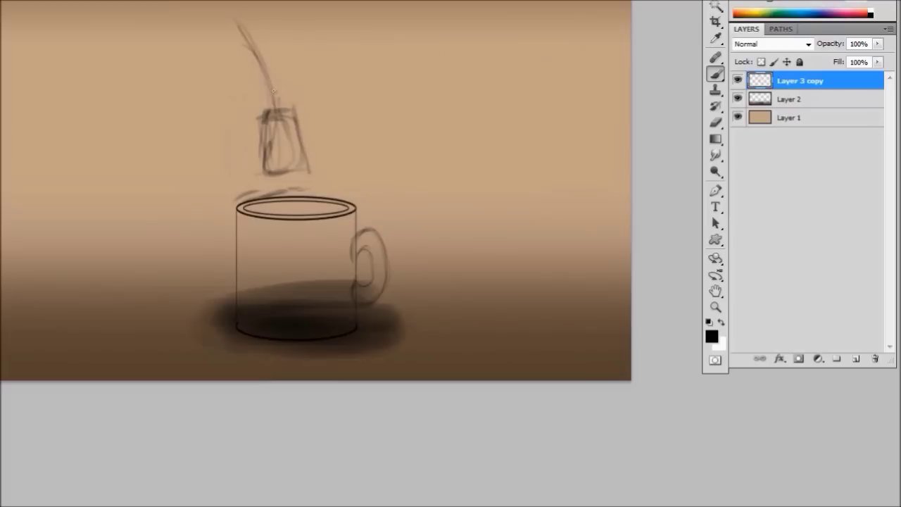
pyautogui.moveTo(258, 60); pyautogui.dragTo(280, 111)
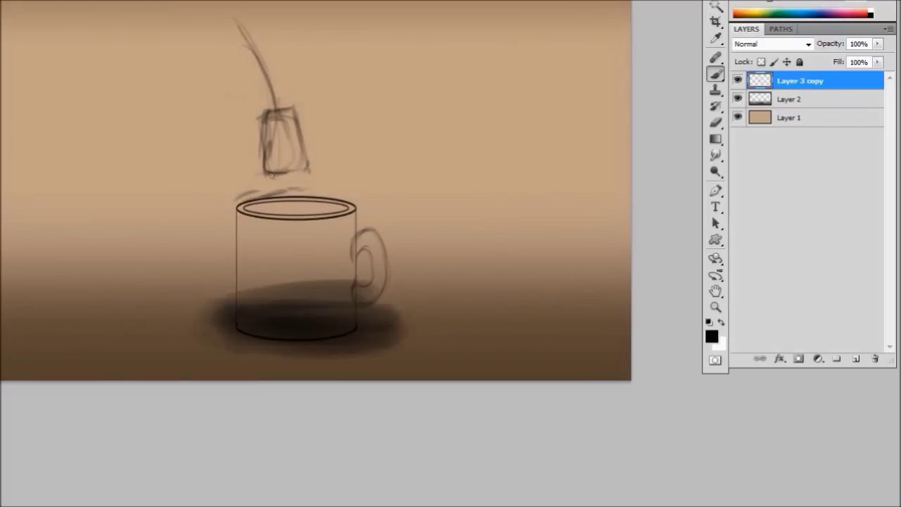
pyautogui.moveTo(310, 164); pyautogui.dragTo(342, 121)
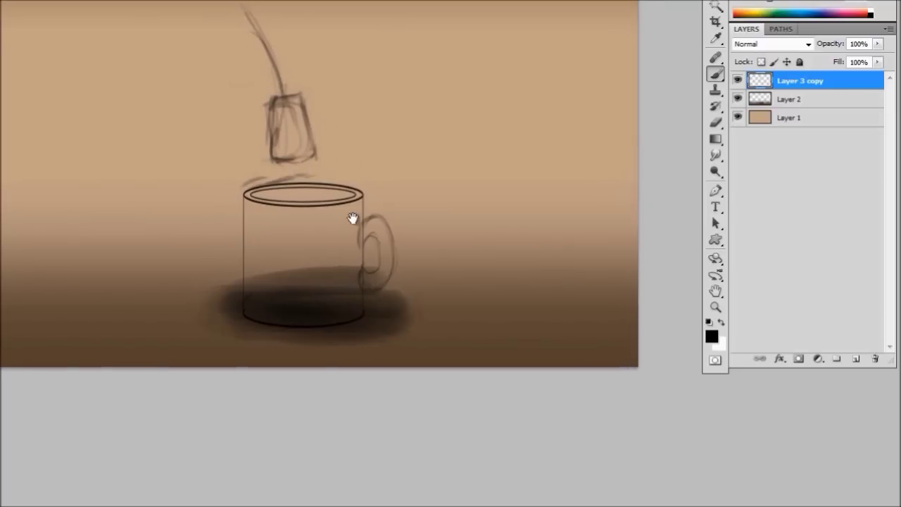
pyautogui.moveTo(354, 215); pyautogui.dragTo(402, 182)
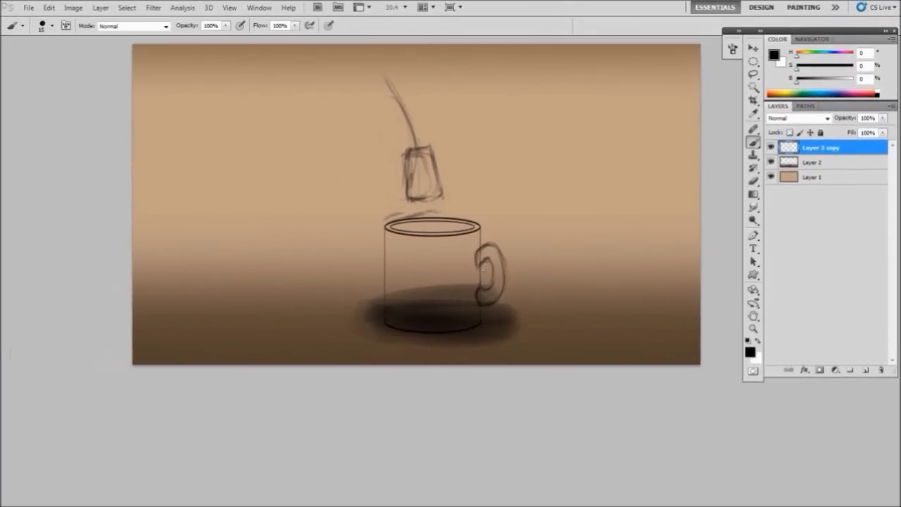
# Select Layer 2 and add a new empty layer above it
pyautogui.moveTo(513, 228); pyautogui.dragTo(517, 220)
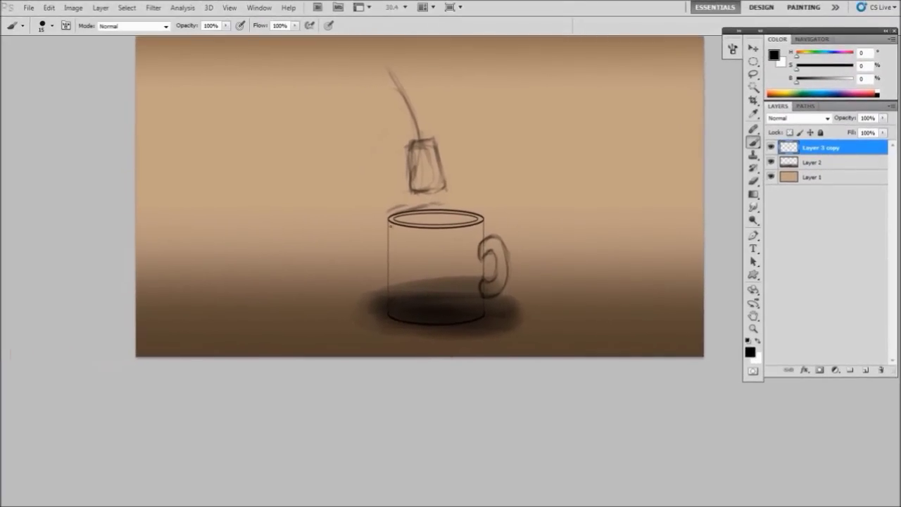
pyautogui.moveTo(414, 260); pyautogui.dragTo(413, 251)
pyautogui.click(816, 163)
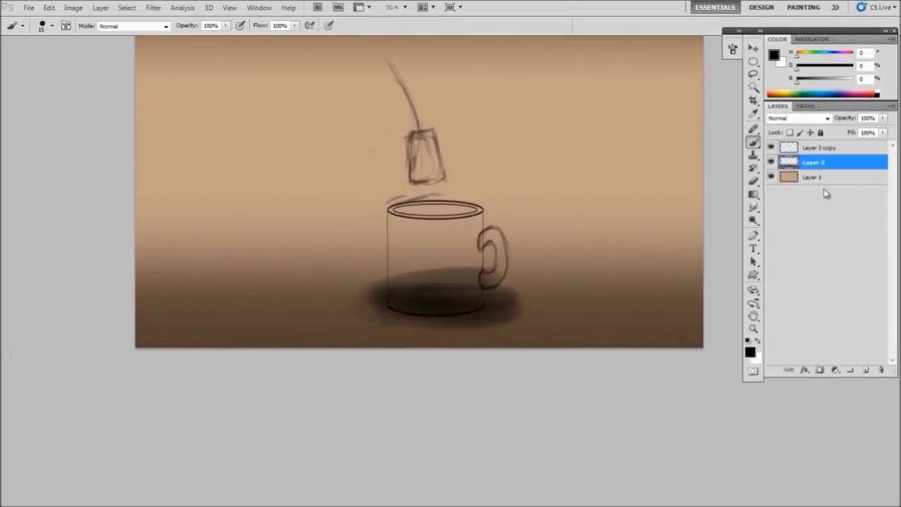
pyautogui.click(865, 369)
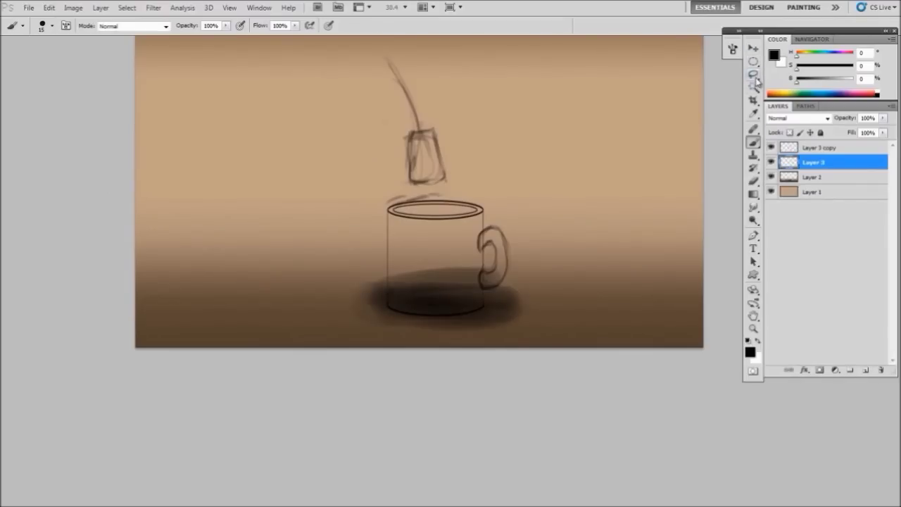
# Zoom in on the mug and trace a path along its curved bottom and right side
pyautogui.press('z')
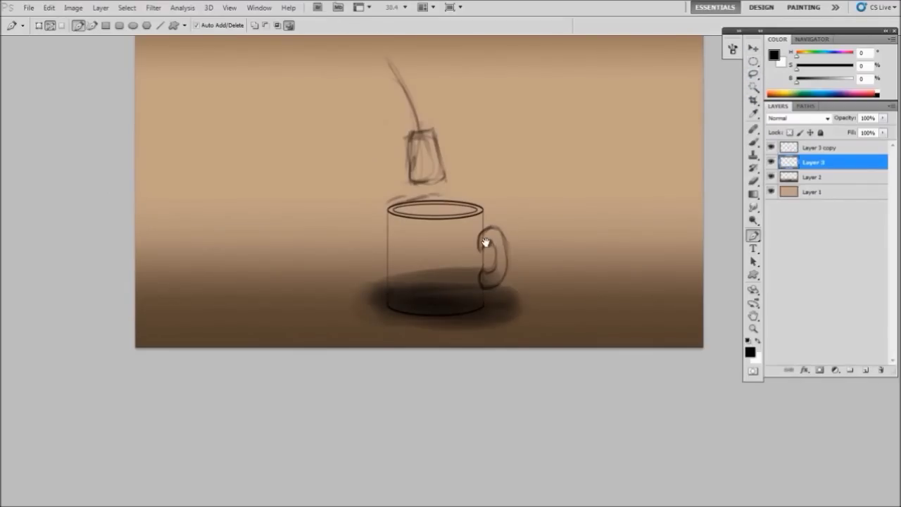
pyautogui.scroll(-1, 465, 239)
pyautogui.click(436, 235)
pyautogui.press('b')
pyautogui.scroll(1, 447, 238)
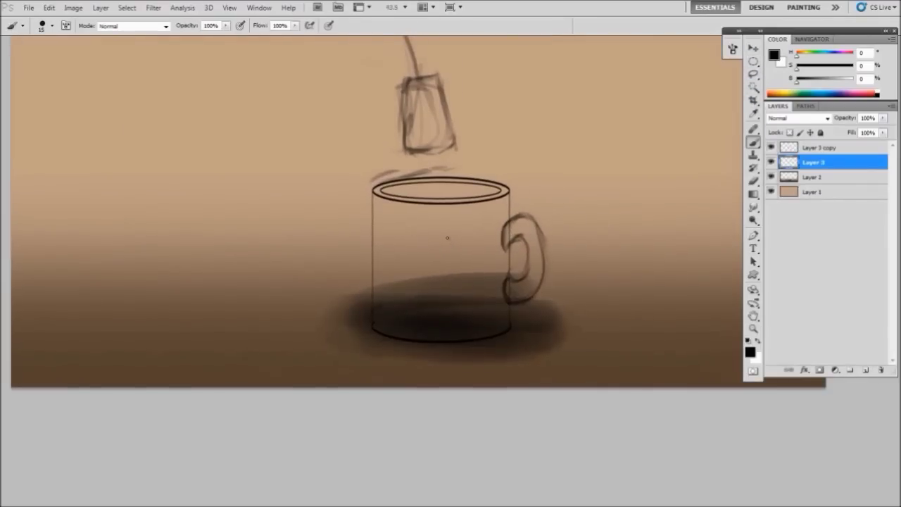
pyautogui.press('p')
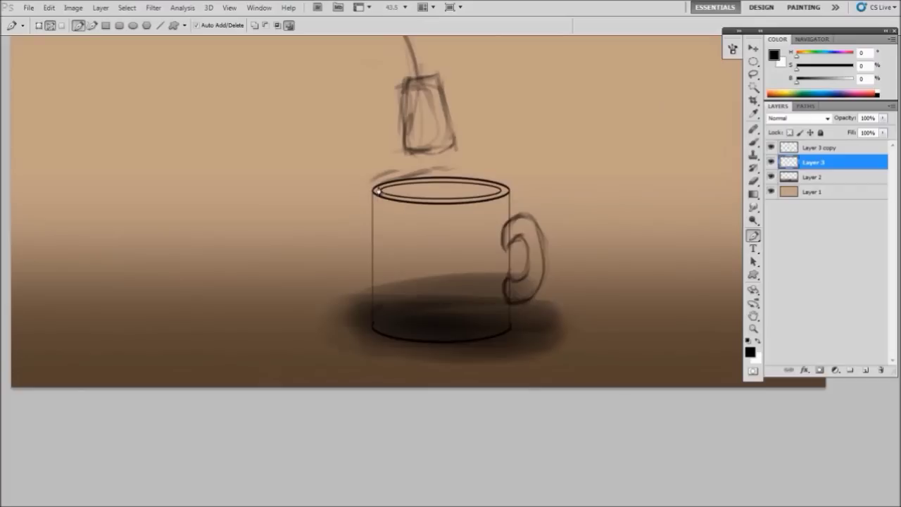
pyautogui.press('z')
pyautogui.scroll(1, 398, 228)
pyautogui.scroll(1, 409, 224)
pyautogui.press('p')
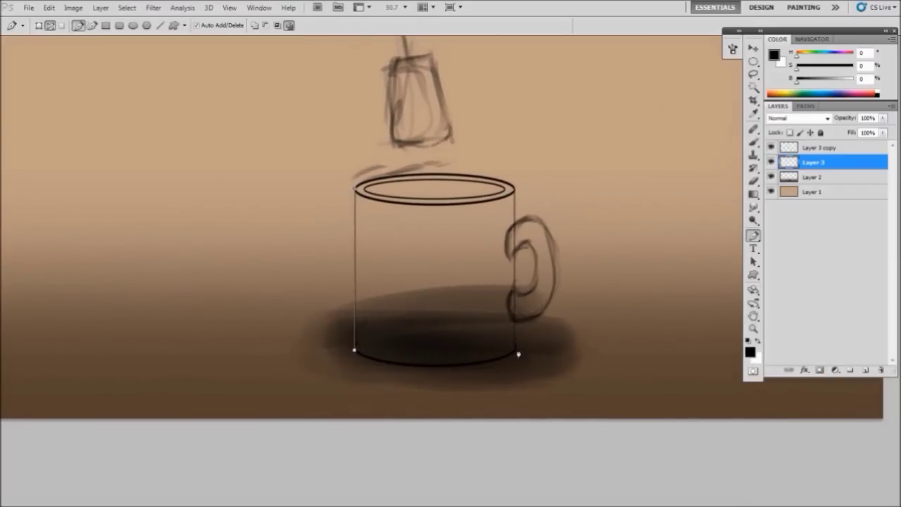
pyautogui.moveTo(514, 355); pyautogui.dragTo(599, 312)
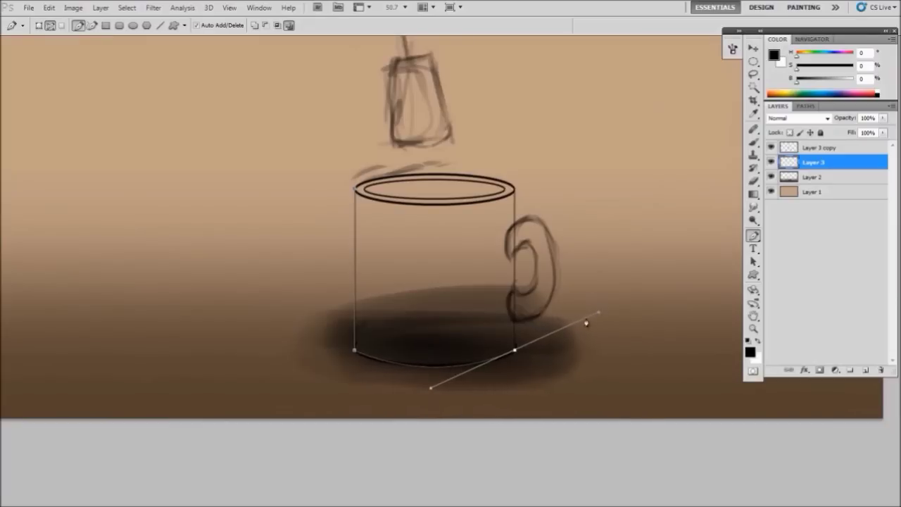
pyautogui.keyDown('alt'); pyautogui.click(515, 352); pyautogui.keyUp('alt')
pyautogui.click(515, 195)
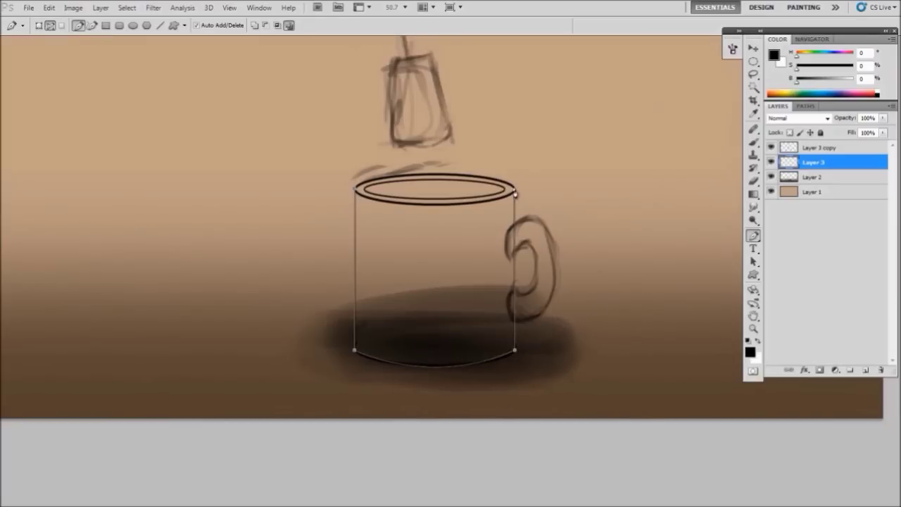
# Curve the path across the mug's top rim and close the outline
pyautogui.moveTo(345, 198); pyautogui.dragTo(264, 227)
pyautogui.moveTo(263, 222); pyautogui.dragTo(258, 230)
pyautogui.moveTo(438, 179); pyautogui.dragTo(384, 176)
pyautogui.click(354, 194)
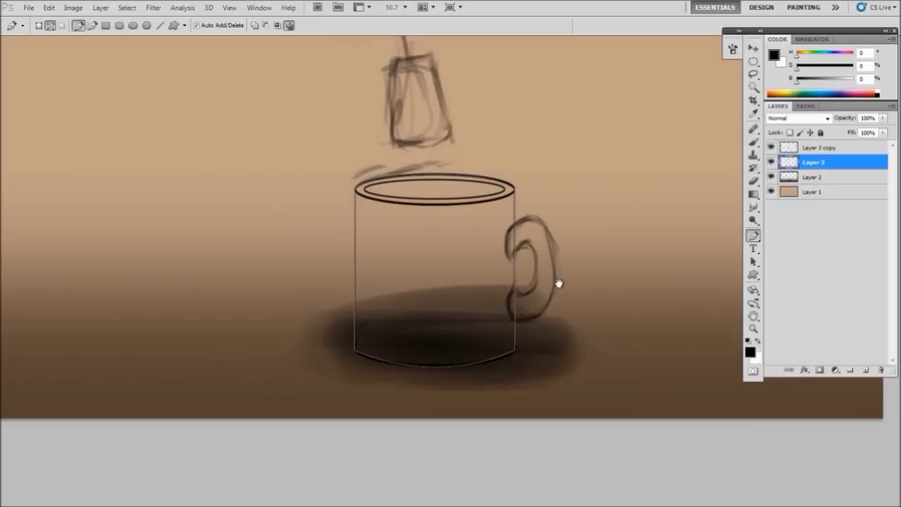
pyautogui.scroll(-2, 559, 283)
# Adjust the bottom curve of the mug outline and reselect it
pyautogui.moveTo(465, 342); pyautogui.dragTo(443, 367)
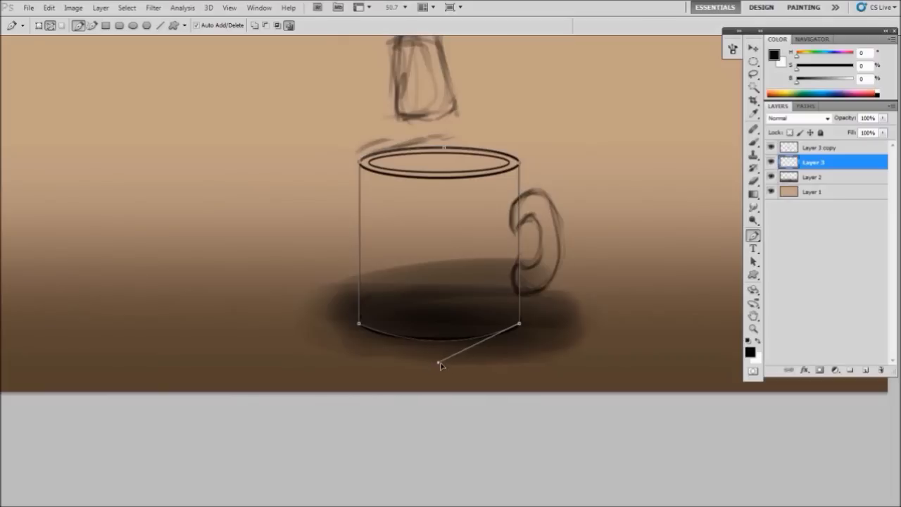
pyautogui.keyDown('ctrl'); pyautogui.click(371, 337); pyautogui.keyUp('ctrl')
pyautogui.keyDown('ctrl'); pyautogui.click(381, 336); pyautogui.keyUp('ctrl')
pyautogui.moveTo(372, 313); pyautogui.dragTo(528, 242)
# Set the painting colour to a light, slightly brightened peach
pyautogui.press('b')
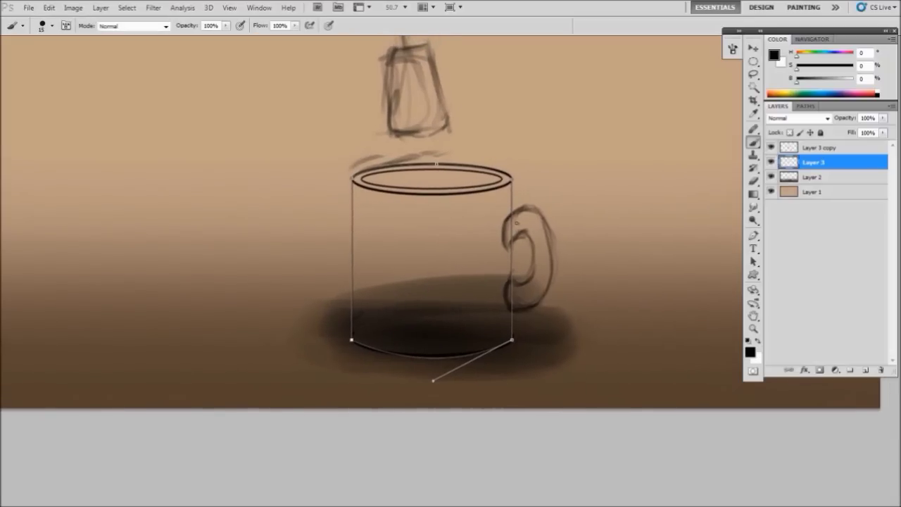
pyautogui.press('p')
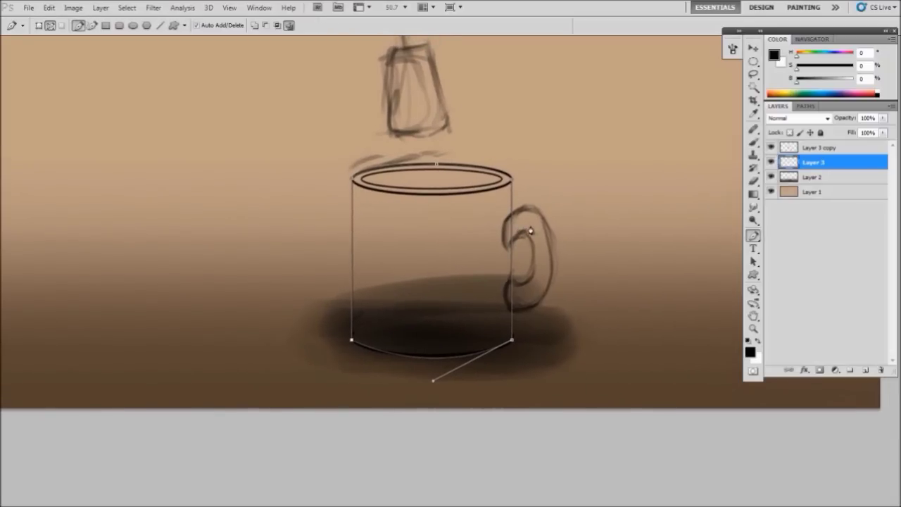
pyautogui.moveTo(530, 213); pyautogui.dragTo(518, 218)
pyautogui.press('b')
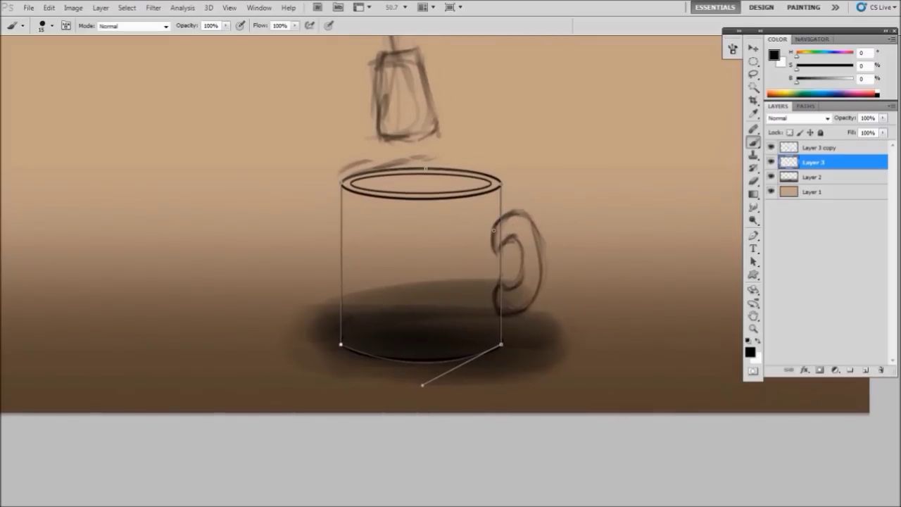
pyautogui.keyDown('alt'); pyautogui.click(598, 209); pyautogui.keyUp('alt')
pyautogui.moveTo(841, 80); pyautogui.dragTo(803, 73)
pyautogui.click(849, 82)
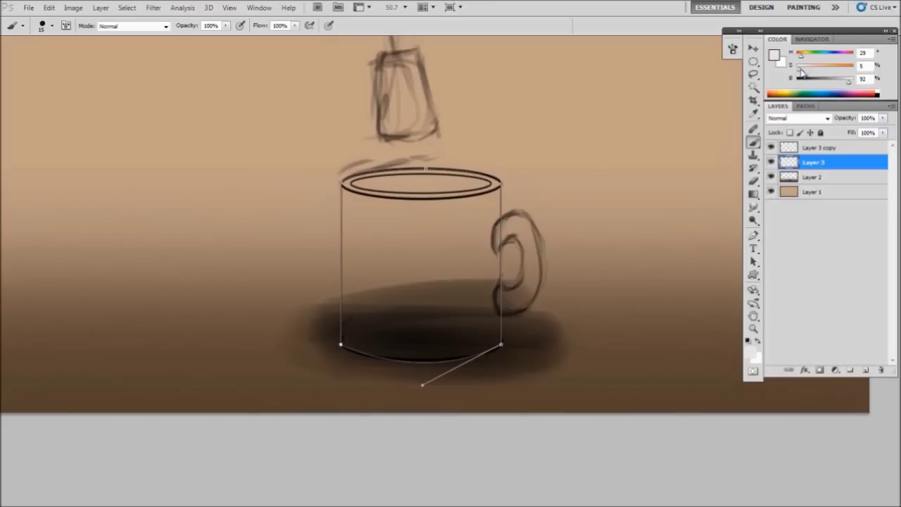
# Fill the mug body path with cream, redoing it with a more saturated cream
pyautogui.rightClick(519, 181)
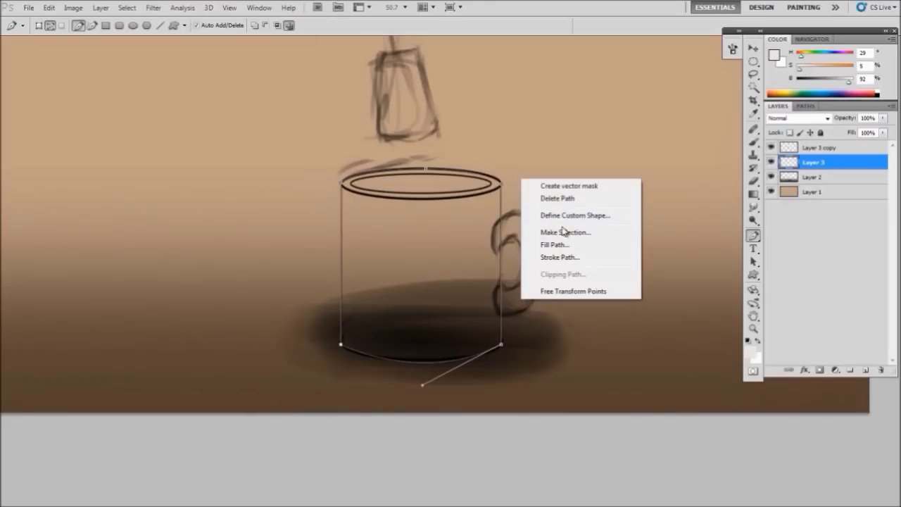
pyautogui.click(564, 248)
pyautogui.click(526, 126)
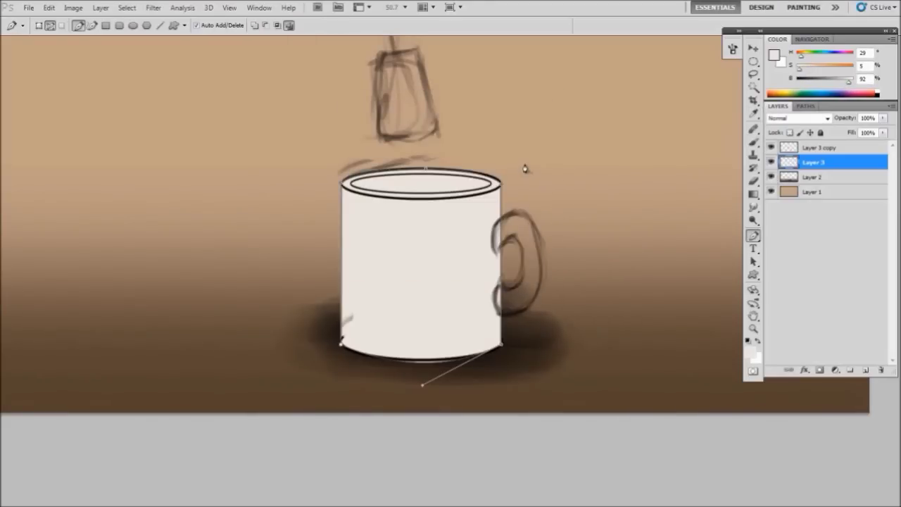
pyautogui.hotkey('ctrl', 'z')
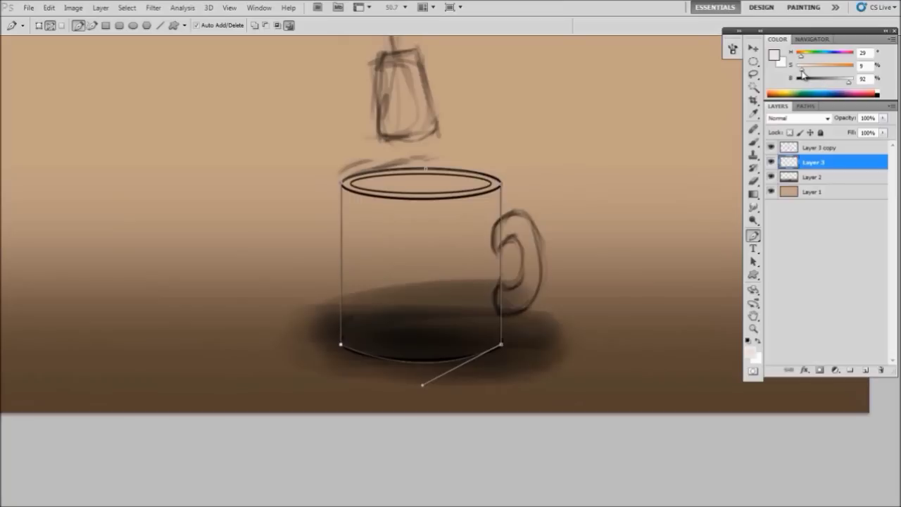
pyautogui.moveTo(801, 68); pyautogui.dragTo(804, 77)
pyautogui.rightClick(546, 170)
pyautogui.click(588, 239)
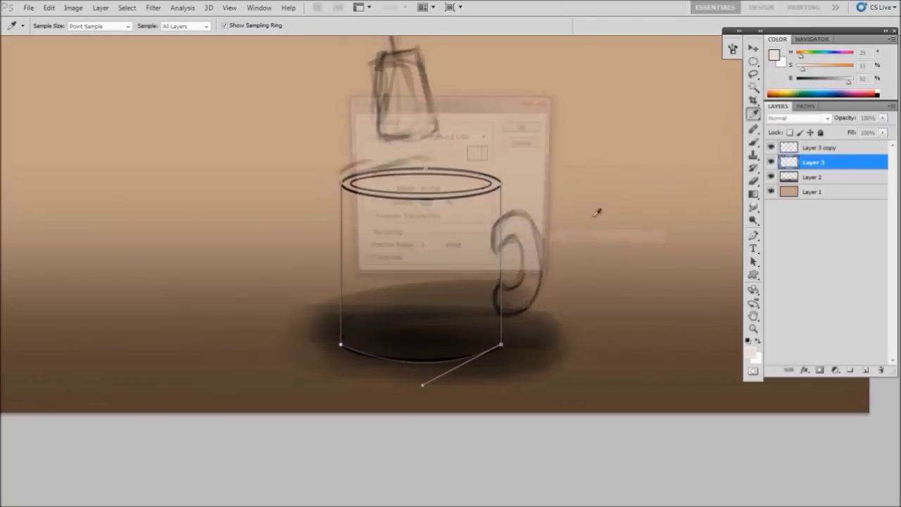
pyautogui.click(521, 127)
# Delete the mug outline path and toggle the sketch layer to check the fill
pyautogui.rightClick(559, 196)
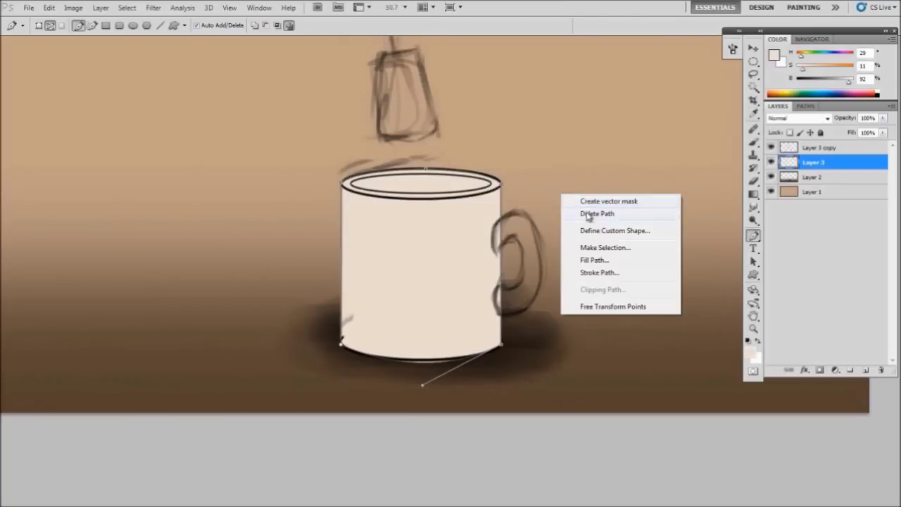
pyautogui.click(588, 214)
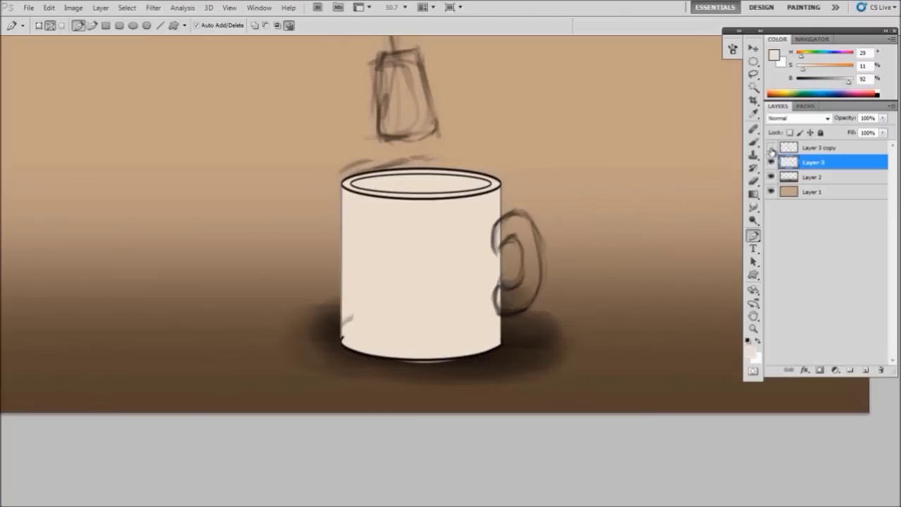
pyautogui.click(771, 147)
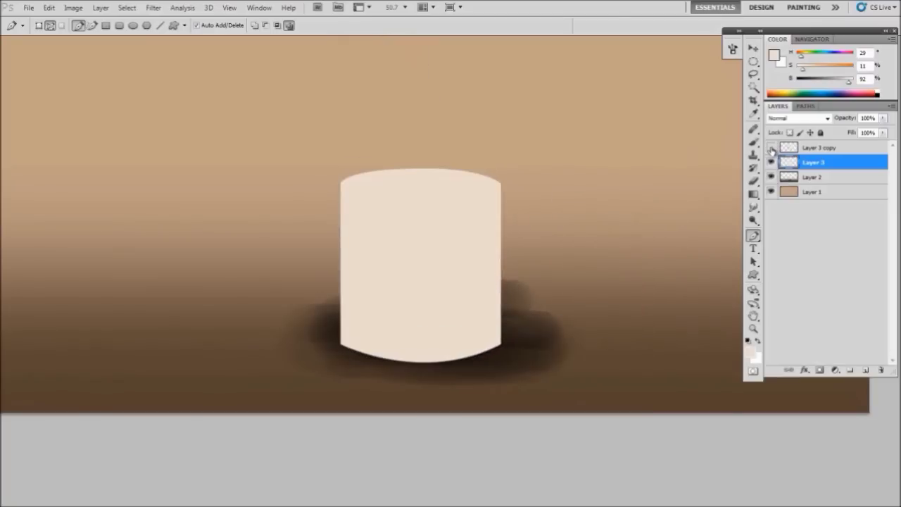
pyautogui.click(771, 148)
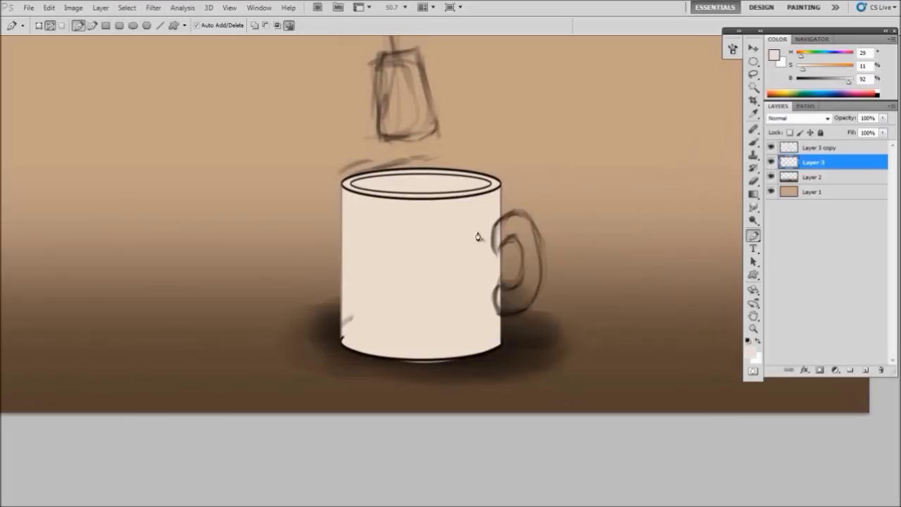
# Trace the mug handle's outline with a curved pen path
pyautogui.moveTo(522, 219); pyautogui.dragTo(530, 223)
pyautogui.moveTo(526, 311); pyautogui.dragTo(499, 343)
pyautogui.keyDown('alt'); pyautogui.click(500, 319); pyautogui.keyUp('alt')
pyautogui.moveTo(501, 340); pyautogui.dragTo(514, 320)
pyautogui.moveTo(502, 247); pyautogui.dragTo(497, 253)
pyautogui.press('Return')
# Fill the handle path with cream and toggle the sketch layer to check it
pyautogui.rightClick(488, 158)
pyautogui.click(529, 222)
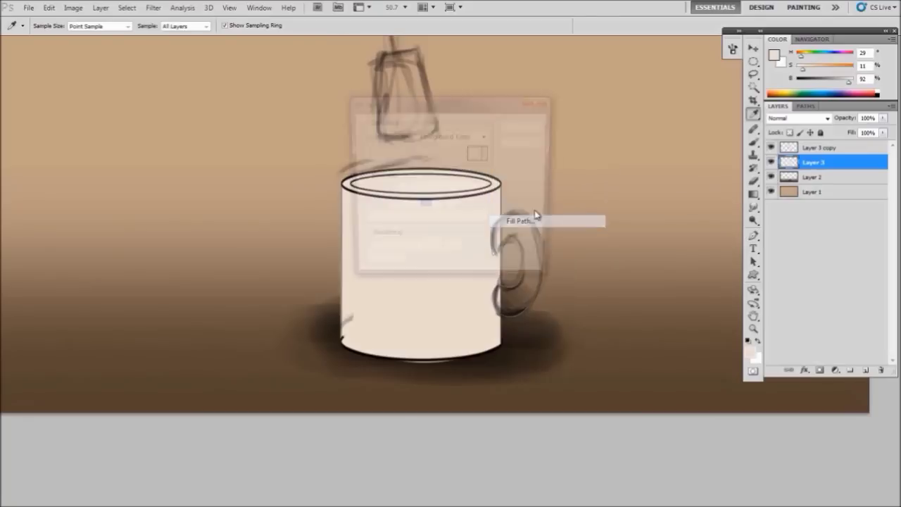
pyautogui.click(529, 123)
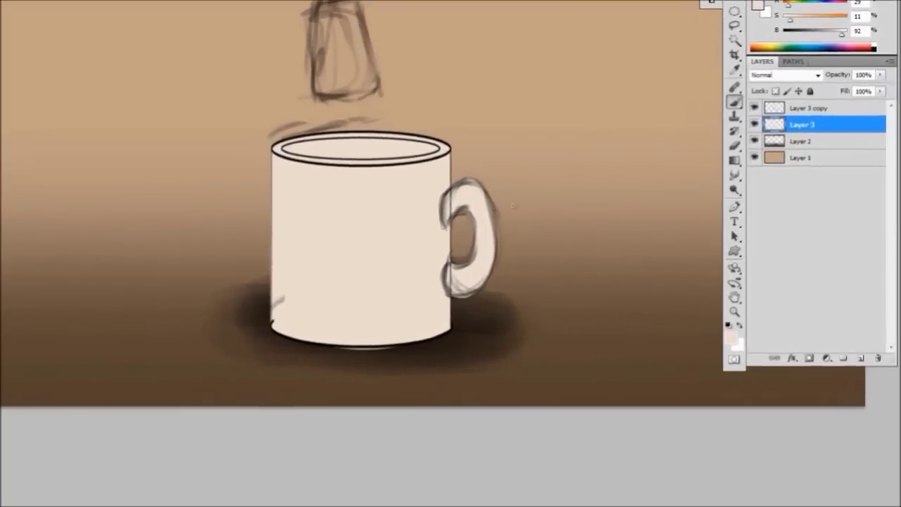
pyautogui.click(737, 71)
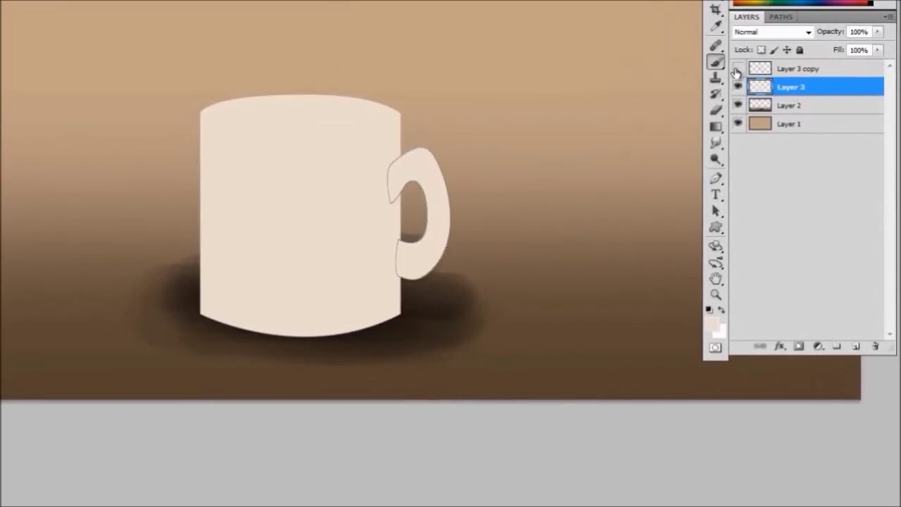
pyautogui.click(737, 69)
# Delete the handle path, zoom out to the whole mug, and add a new layer
pyautogui.press('p')
pyautogui.rightClick(438, 163)
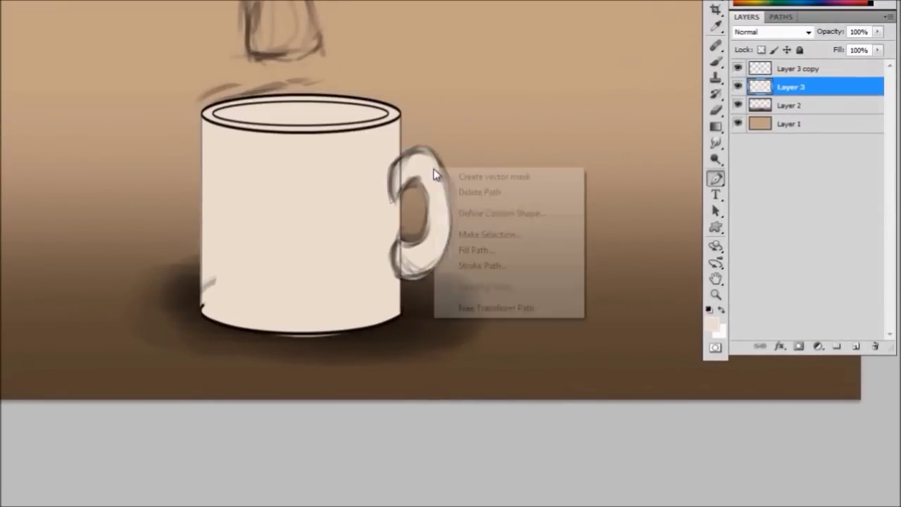
pyautogui.click(486, 191)
pyautogui.moveTo(370, 51); pyautogui.dragTo(392, 125)
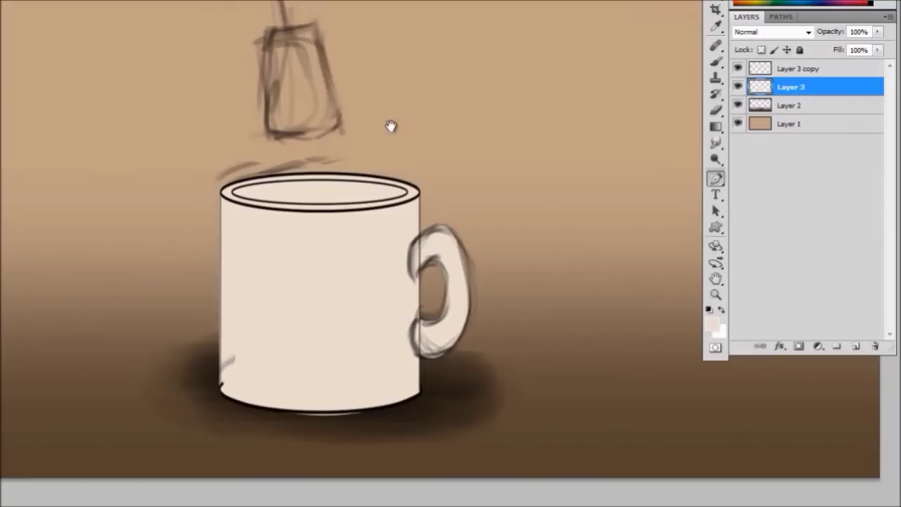
pyautogui.press('z')
pyautogui.keyDown('alt'); pyautogui.click(428, 169); pyautogui.keyUp('alt')
pyautogui.press('p')
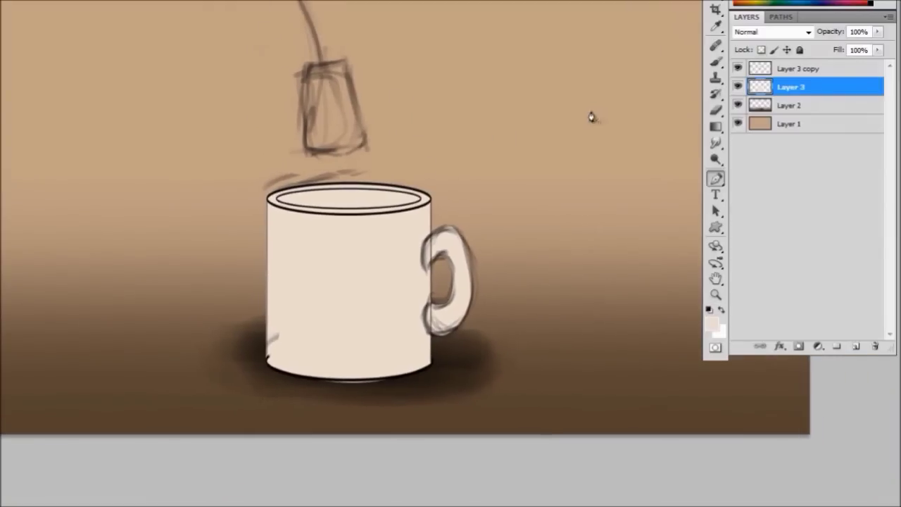
pyautogui.click(856, 346)
# Place path anchors around the tea bag's edges and close the outline
pyautogui.moveTo(416, 97); pyautogui.dragTo(433, 180)
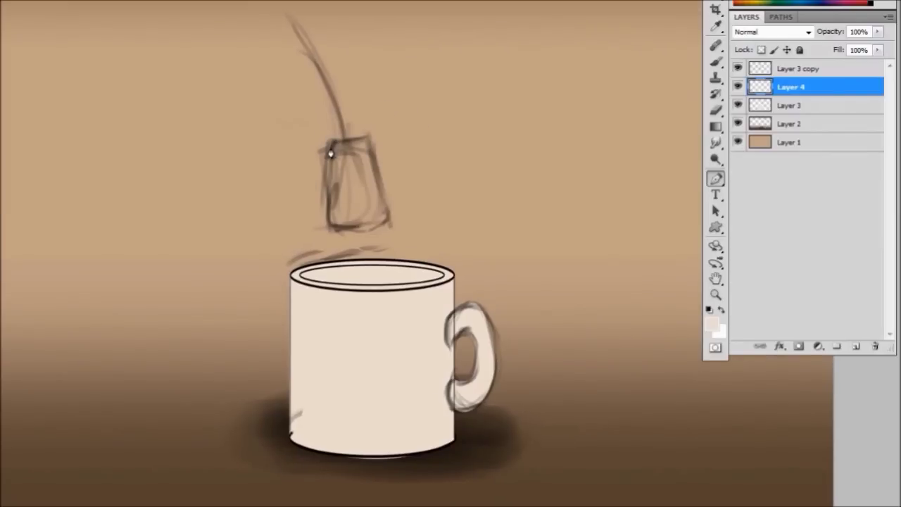
pyautogui.moveTo(359, 167); pyautogui.dragTo(348, 153)
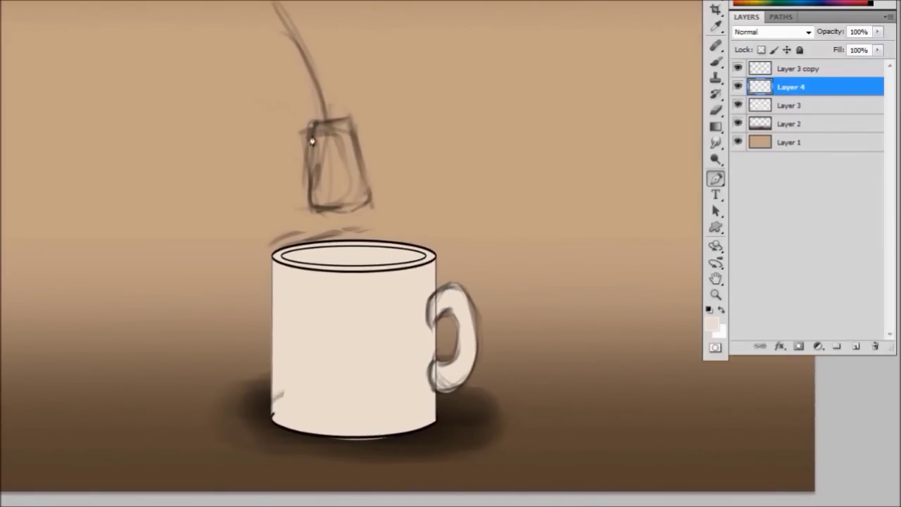
pyautogui.click(309, 205)
pyautogui.click(321, 209)
pyautogui.click(370, 207)
pyautogui.click(314, 132)
# Sample a brown from the canvas and raise its brightness
pyautogui.press('b')
pyautogui.keyDown('alt'); pyautogui.click(690, 462); pyautogui.keyUp('alt')
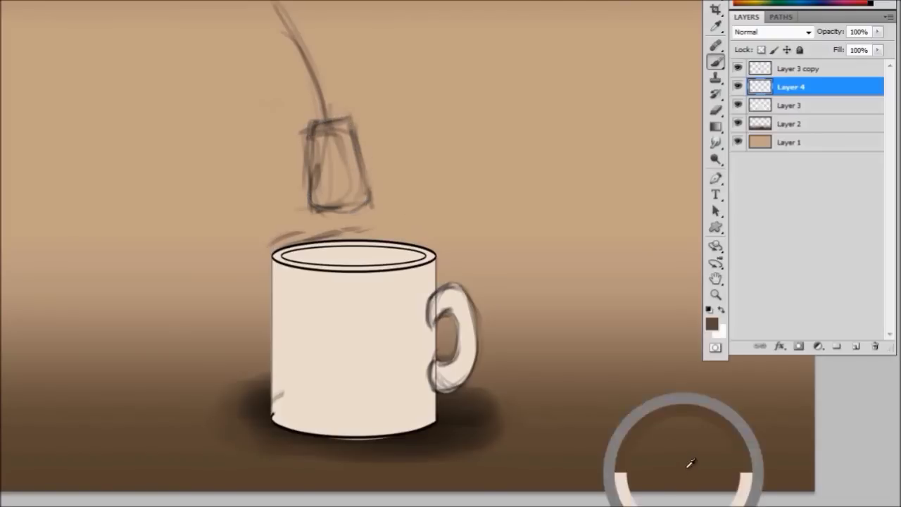
pyautogui.keyDown('alt'); pyautogui.click(476, 421); pyautogui.keyUp('alt')
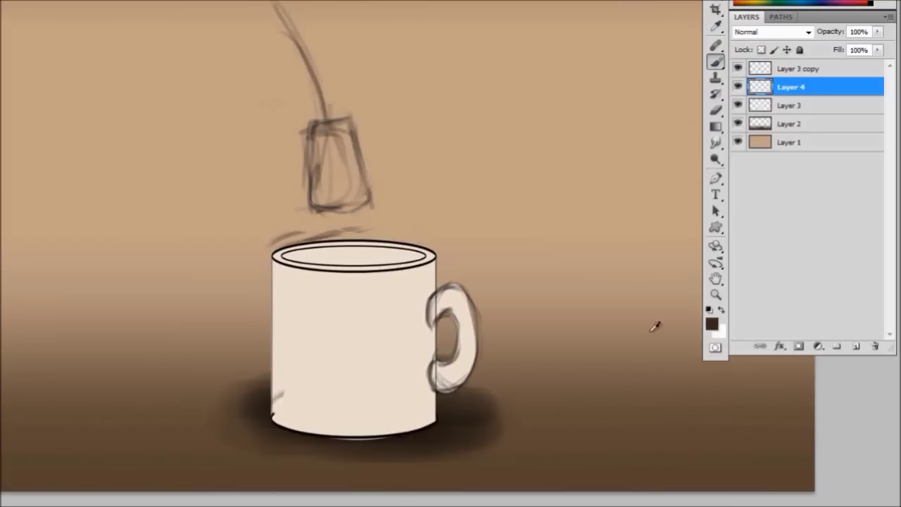
pyautogui.keyDown('alt'); pyautogui.click(664, 463); pyautogui.keyUp('alt')
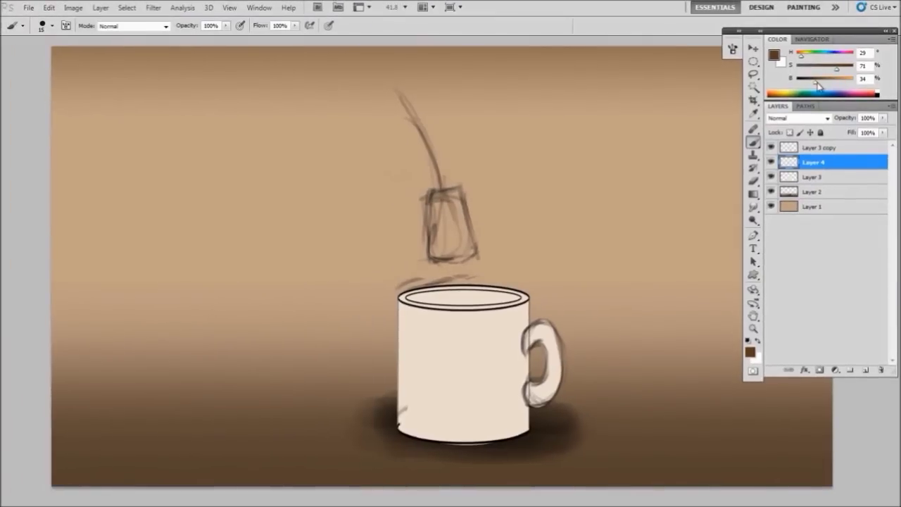
pyautogui.moveTo(817, 84); pyautogui.dragTo(829, 82)
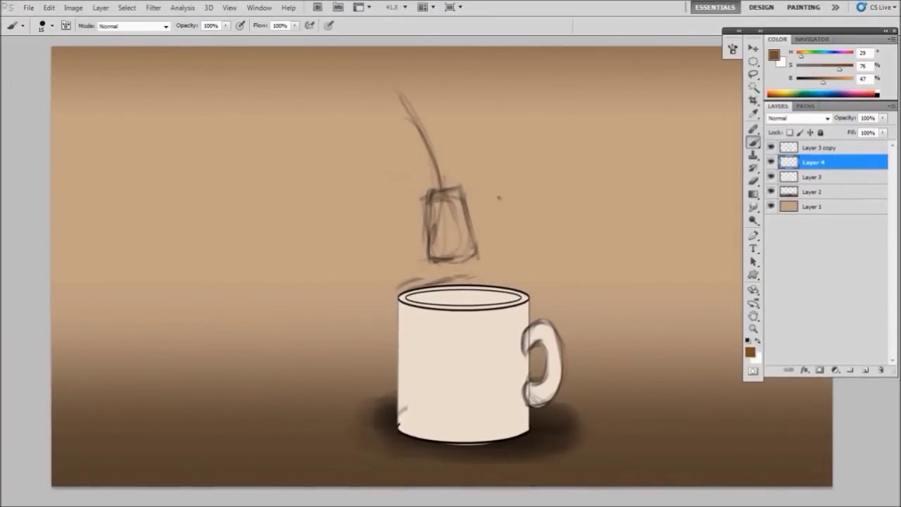
# Fill the tea bag path with brown, then delete the path
pyautogui.press('p')
pyautogui.rightClick(497, 164)
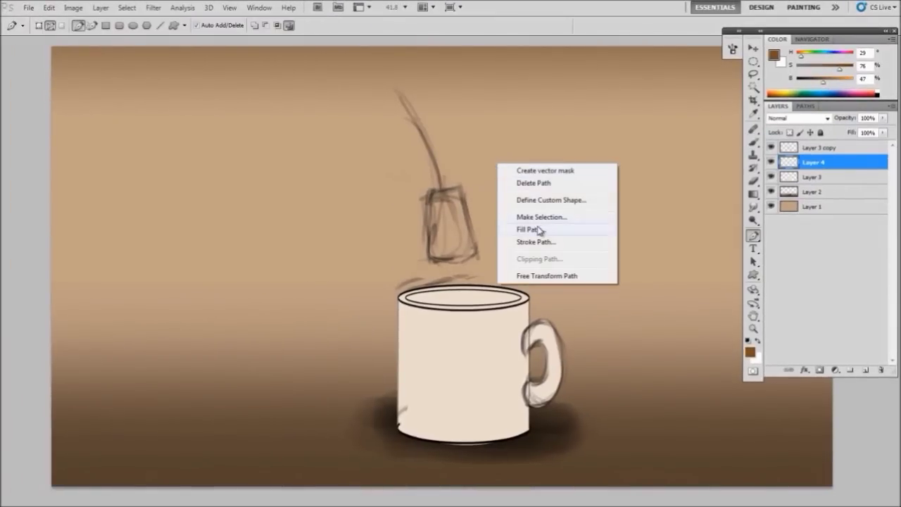
pyautogui.click(528, 230)
pyautogui.click(528, 119)
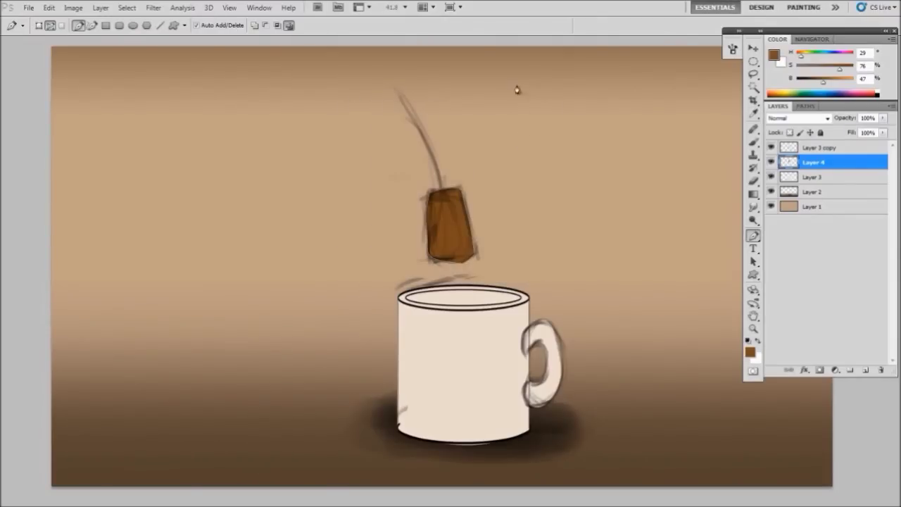
pyautogui.rightClick(494, 132)
pyautogui.click(542, 149)
# Zoom in closely on the mug's rim
pyautogui.moveTo(515, 219); pyautogui.dragTo(518, 198)
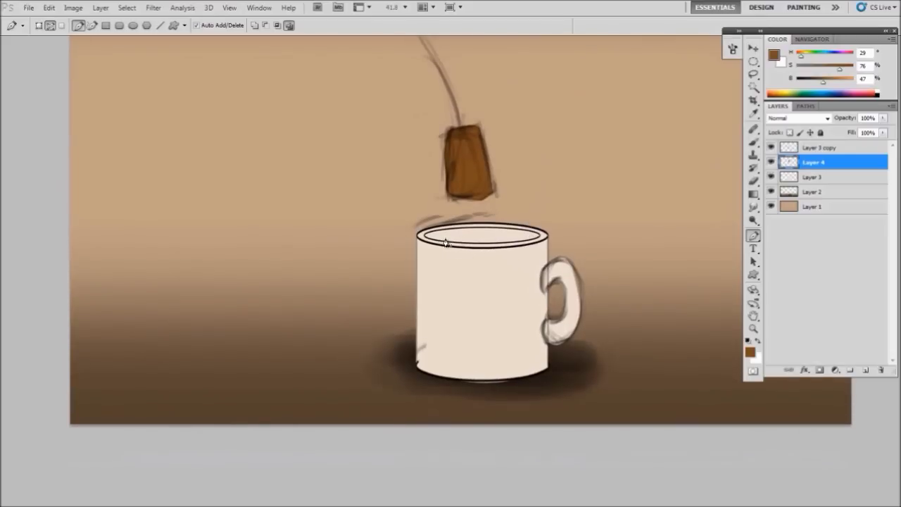
pyautogui.press('z')
pyautogui.click(506, 239)
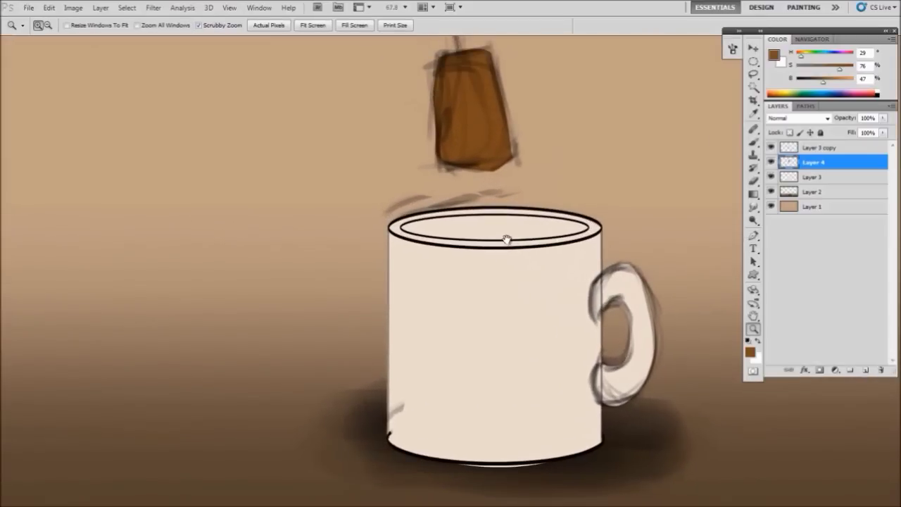
pyautogui.click(503, 235)
pyautogui.press('p')
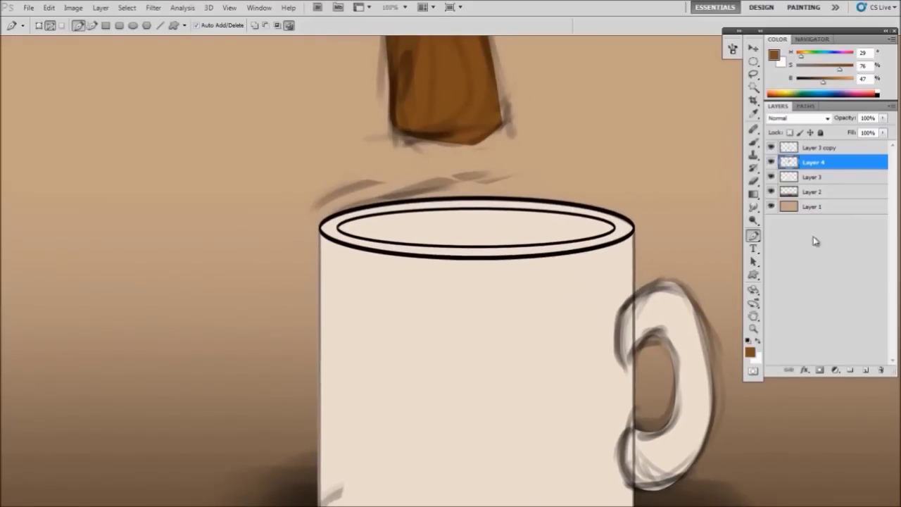
# Add a new layer above Layer 3 and trace a closed path along the inner rim
pyautogui.click(817, 178)
pyautogui.click(865, 370)
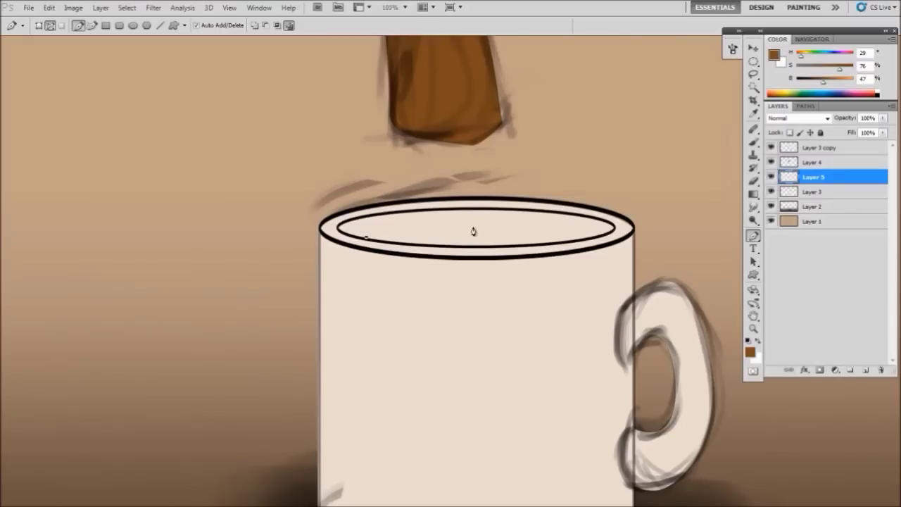
pyautogui.moveTo(473, 226); pyautogui.dragTo(522, 227)
pyautogui.click(590, 241)
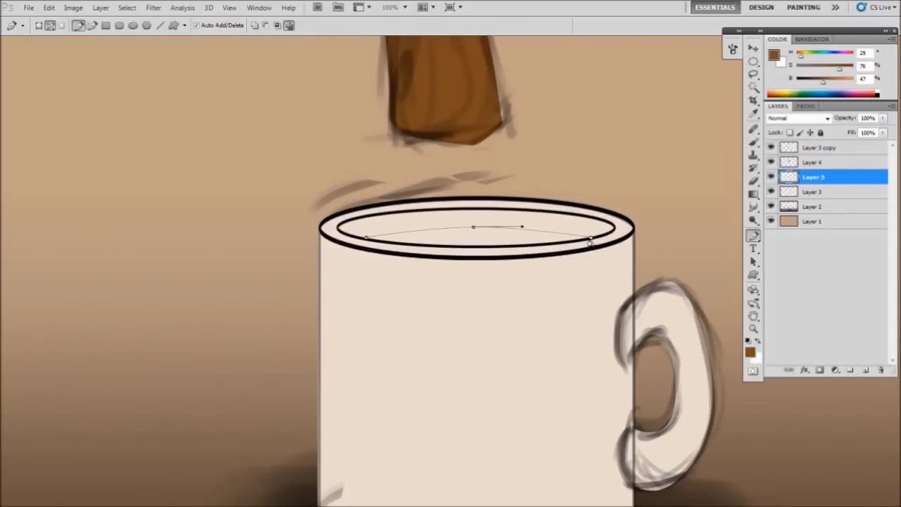
pyautogui.moveTo(473, 246)
pyautogui.mouseDown()
pyautogui.moveTo(439, 246)
pyautogui.moveTo(479, 246)
pyautogui.mouseUp()
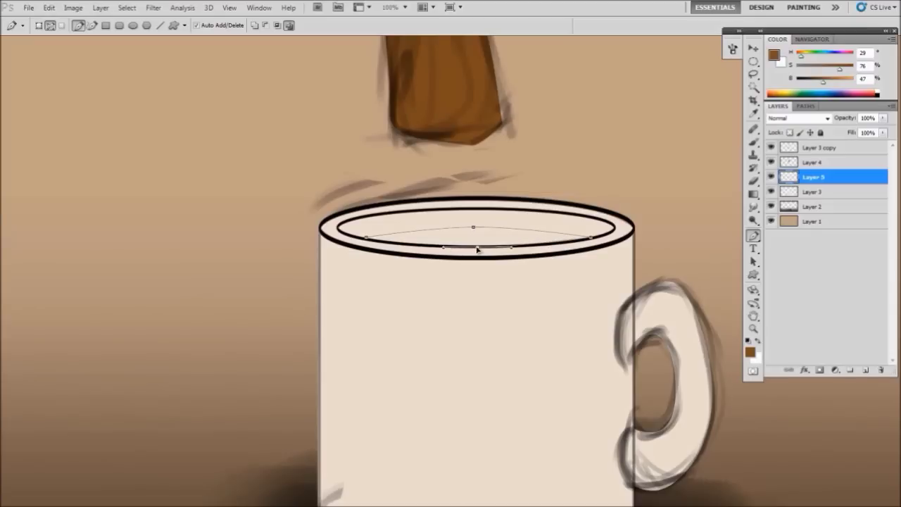
pyautogui.click(363, 235)
# Fill the rim path with a less saturated brown, then delete the path
pyautogui.moveTo(839, 71); pyautogui.dragTo(827, 82)
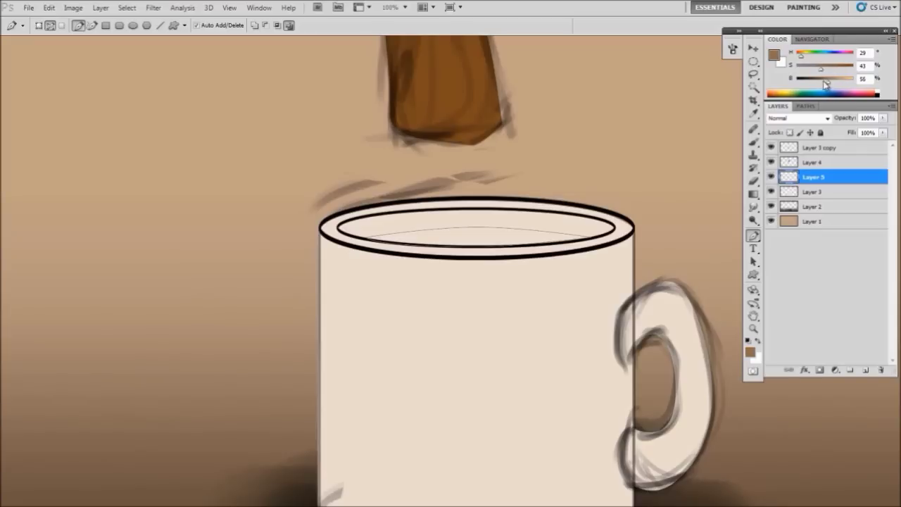
pyautogui.rightClick(523, 186)
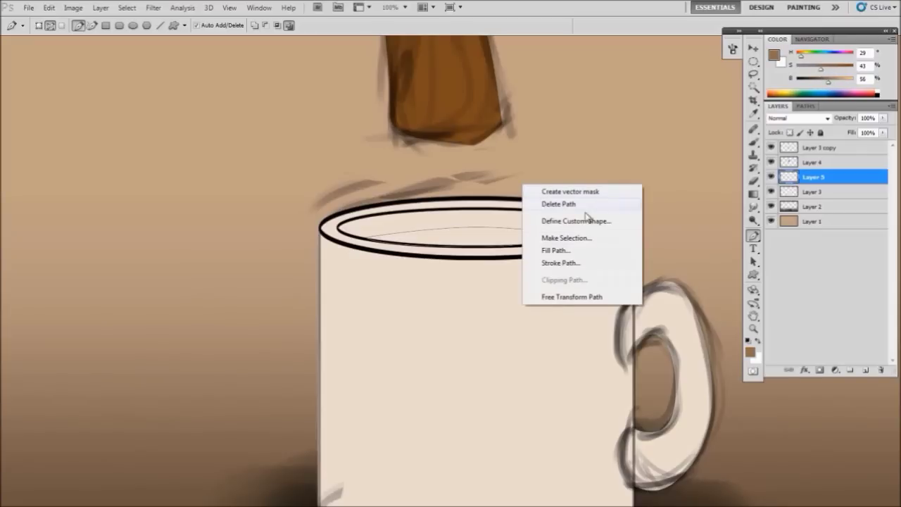
pyautogui.click(577, 252)
pyautogui.click(525, 128)
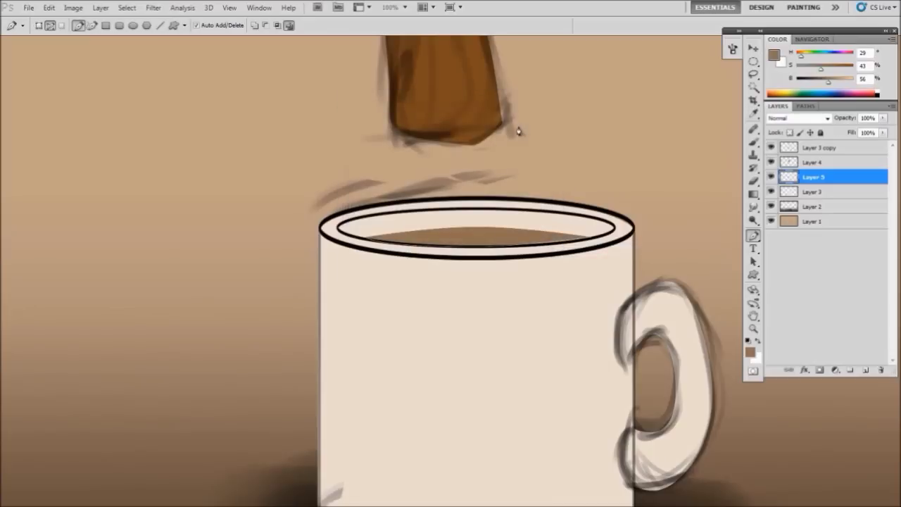
pyautogui.rightClick(517, 131)
pyautogui.click(556, 152)
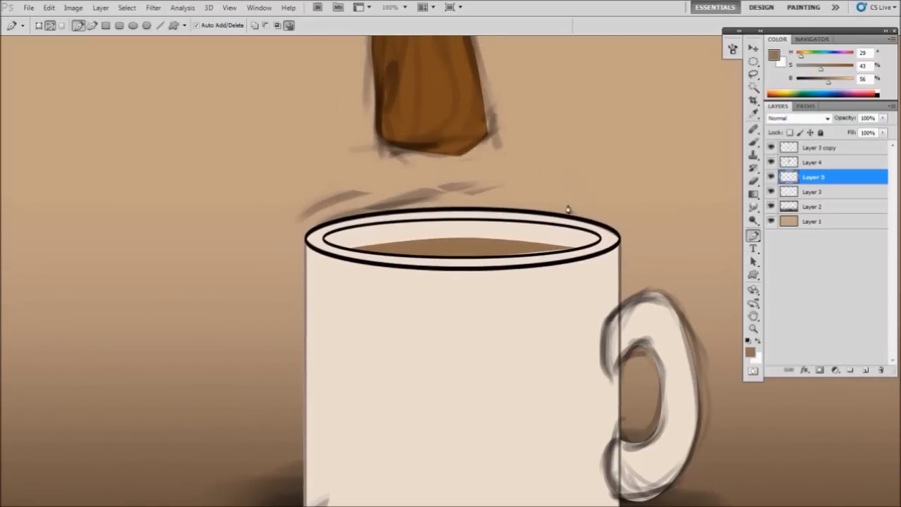
# Stretch the tea surface ellipse slightly taller with Free Transform to fit the rim
pyautogui.click(754, 47)
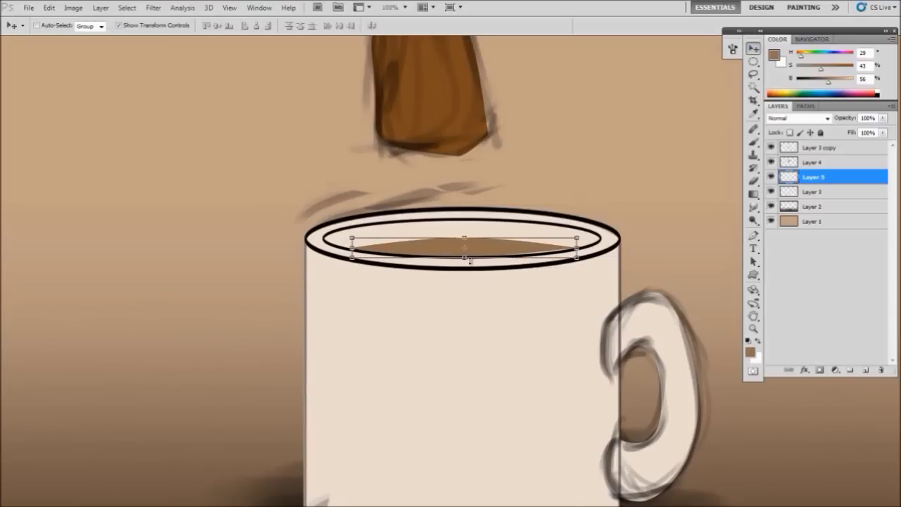
pyautogui.moveTo(469, 260); pyautogui.dragTo(468, 260)
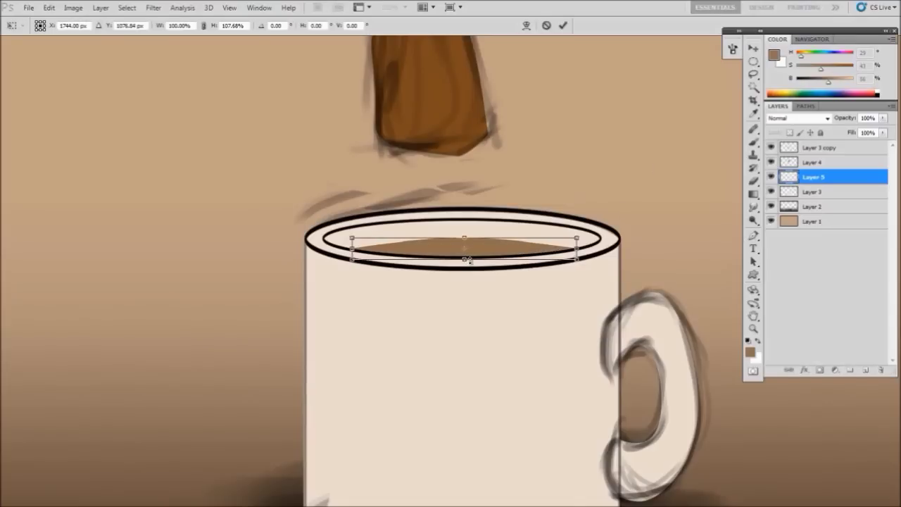
pyautogui.click(563, 26)
# Zoom out to the whole painting and ready the Brush on Layer 3 copy with black
pyautogui.press('z')
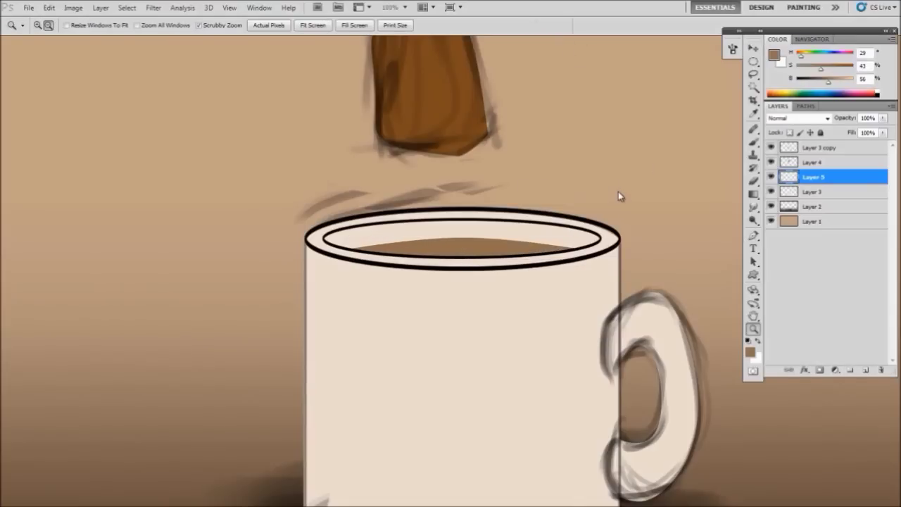
pyautogui.moveTo(615, 192); pyautogui.dragTo(573, 181)
pyautogui.press('v')
pyautogui.moveTo(639, 179)
pyautogui.mouseDown()
pyautogui.moveTo(551, 212)
pyautogui.moveTo(525, 190)
pyautogui.mouseUp()
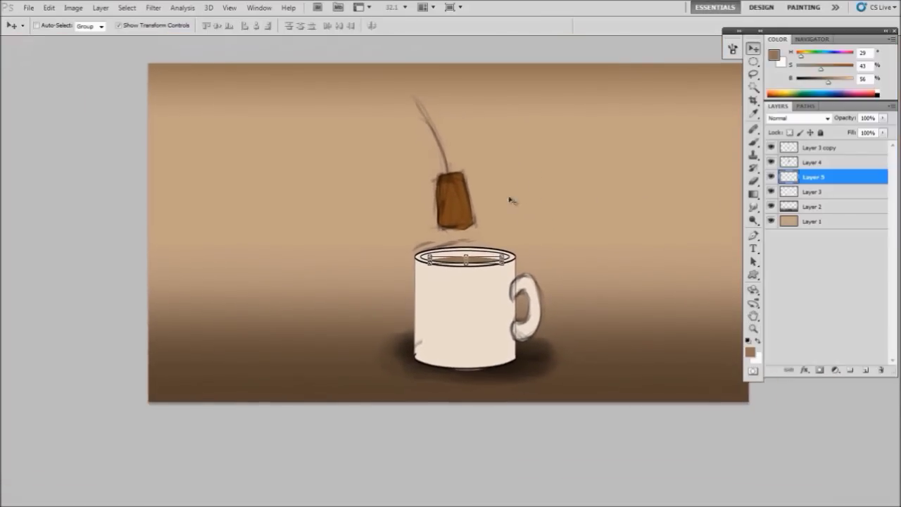
pyautogui.press('b')
pyautogui.click(827, 149)
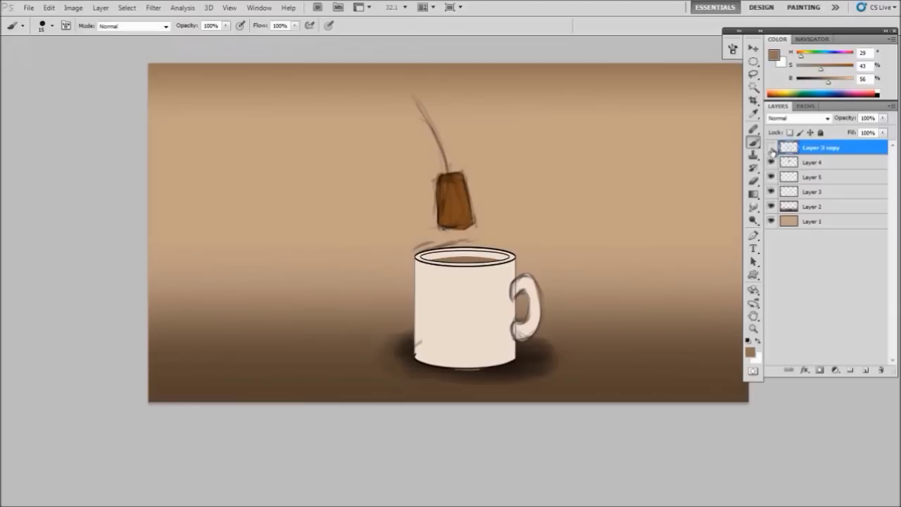
pyautogui.press('d')
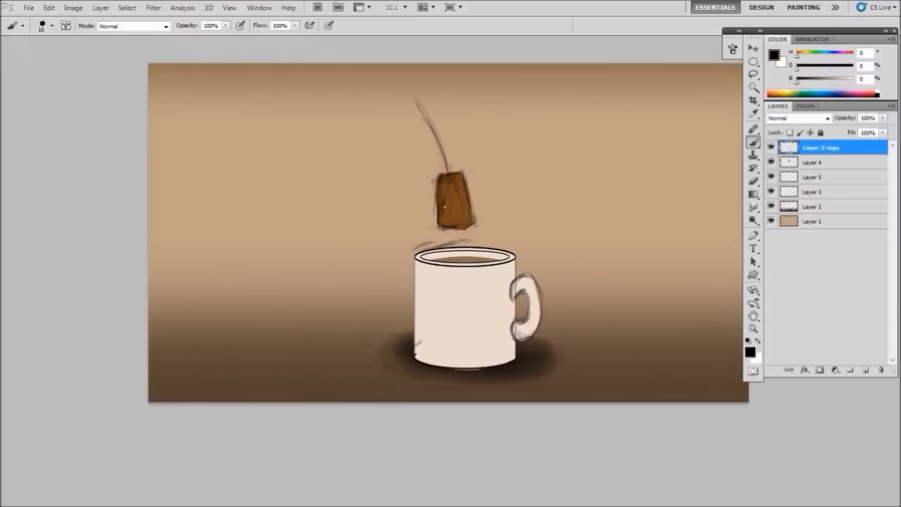